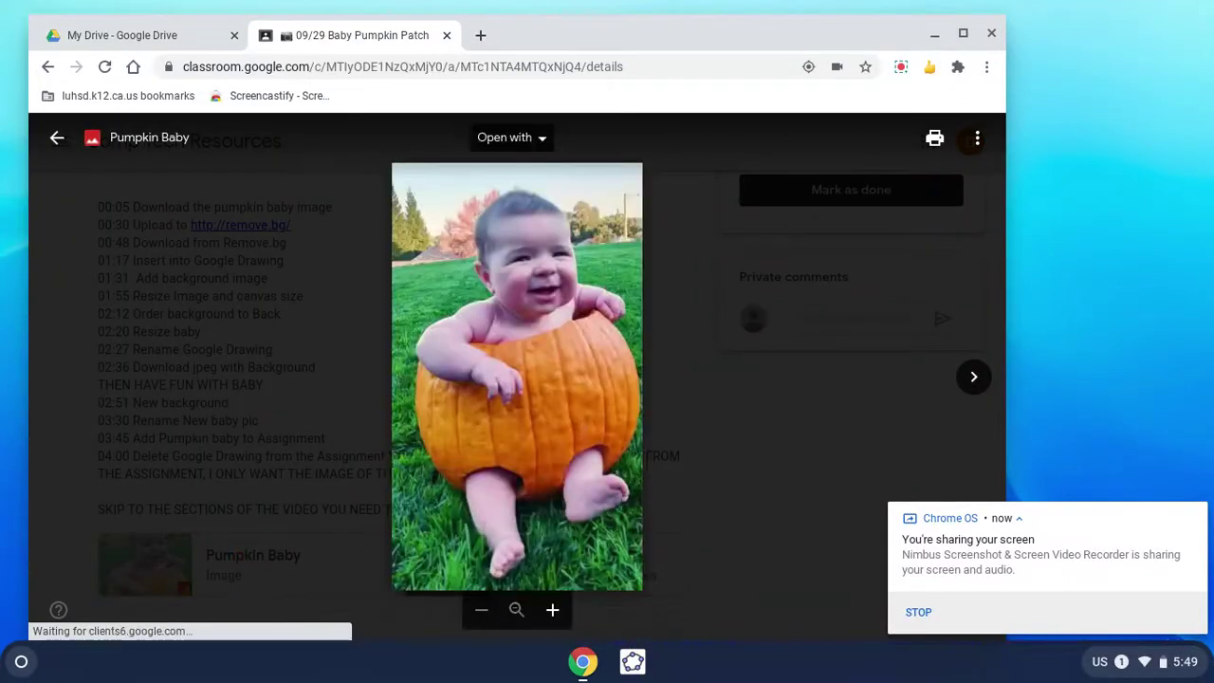
Step: Download the Pumpkin Baby image as PumpkinLuke.jpg and show it in My Drive
right_click(558, 347)
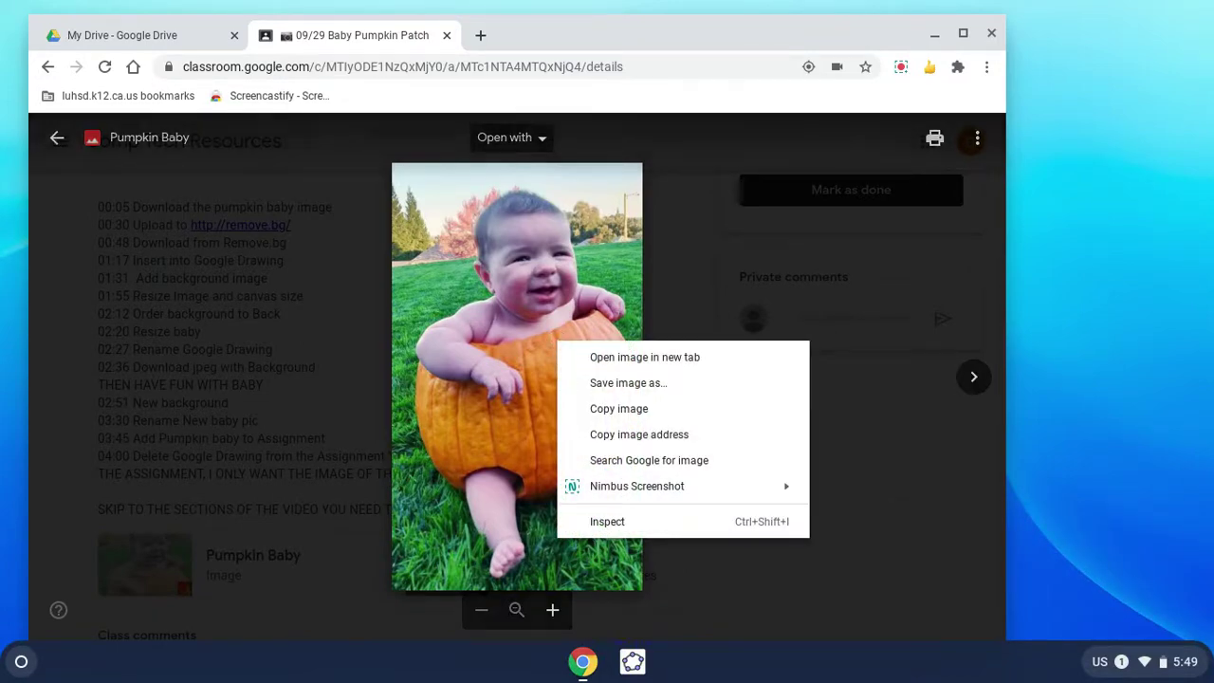
click(581, 380)
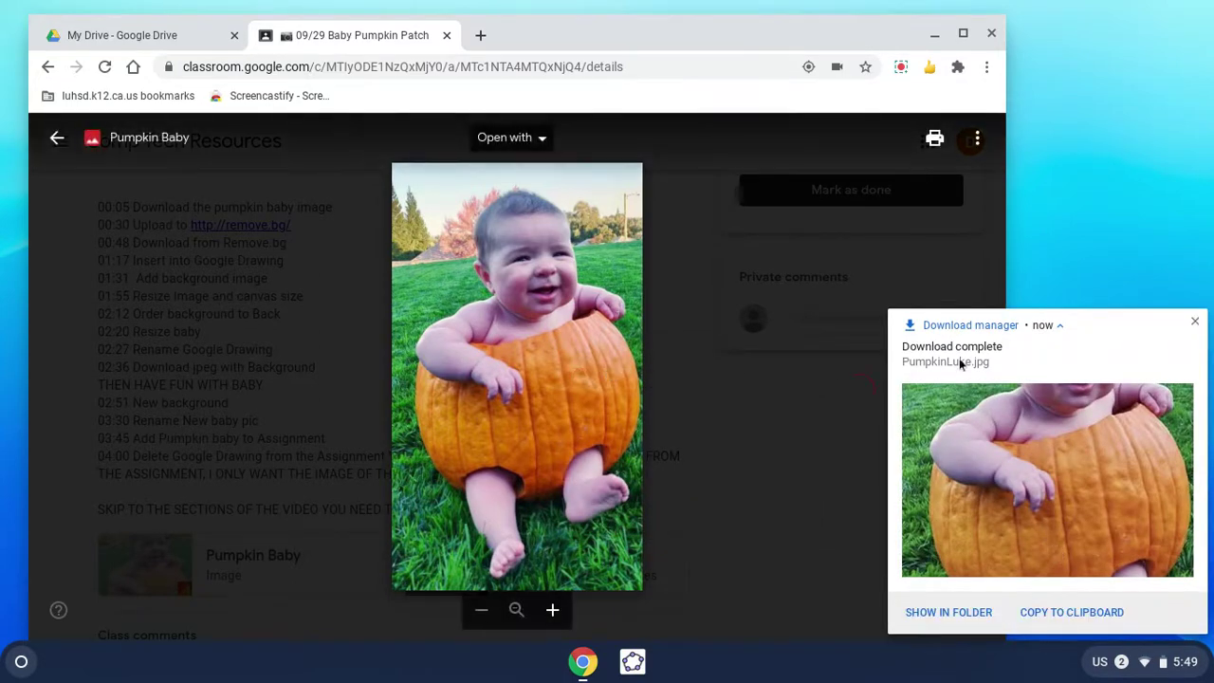
click(922, 616)
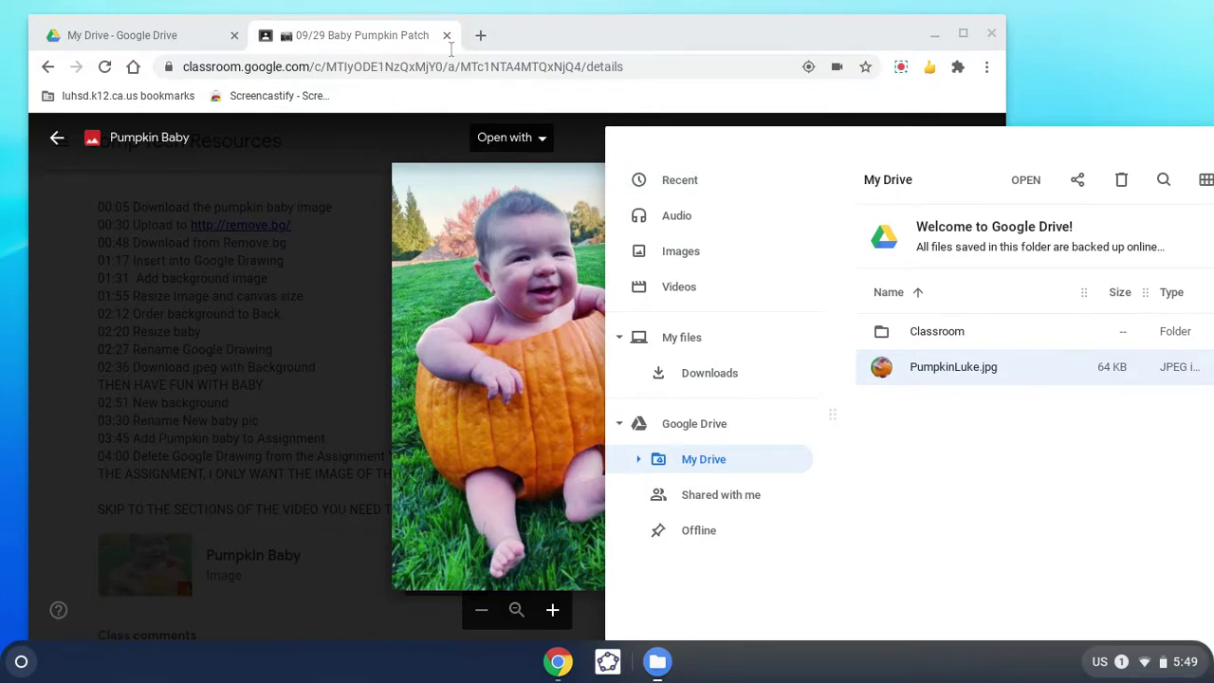
Step: Open remove.bg and upload PumpkinLuke.jpg from the Files window to remove its background
click(326, 194)
click(266, 228)
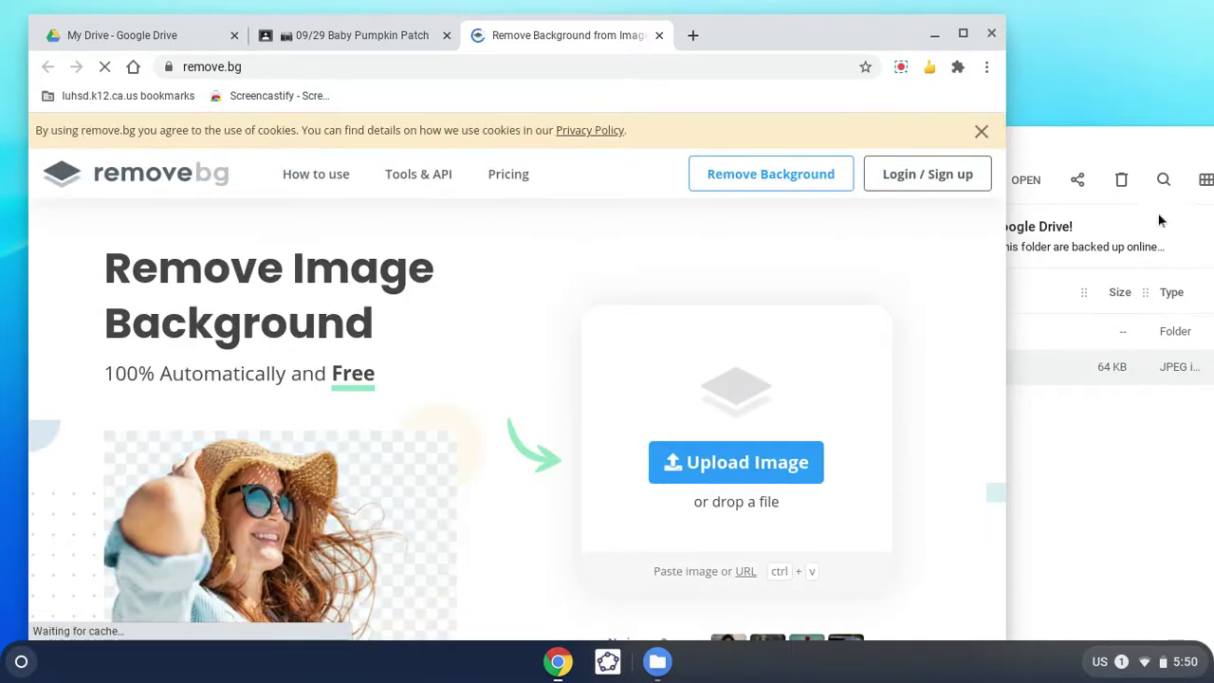
click(1107, 152)
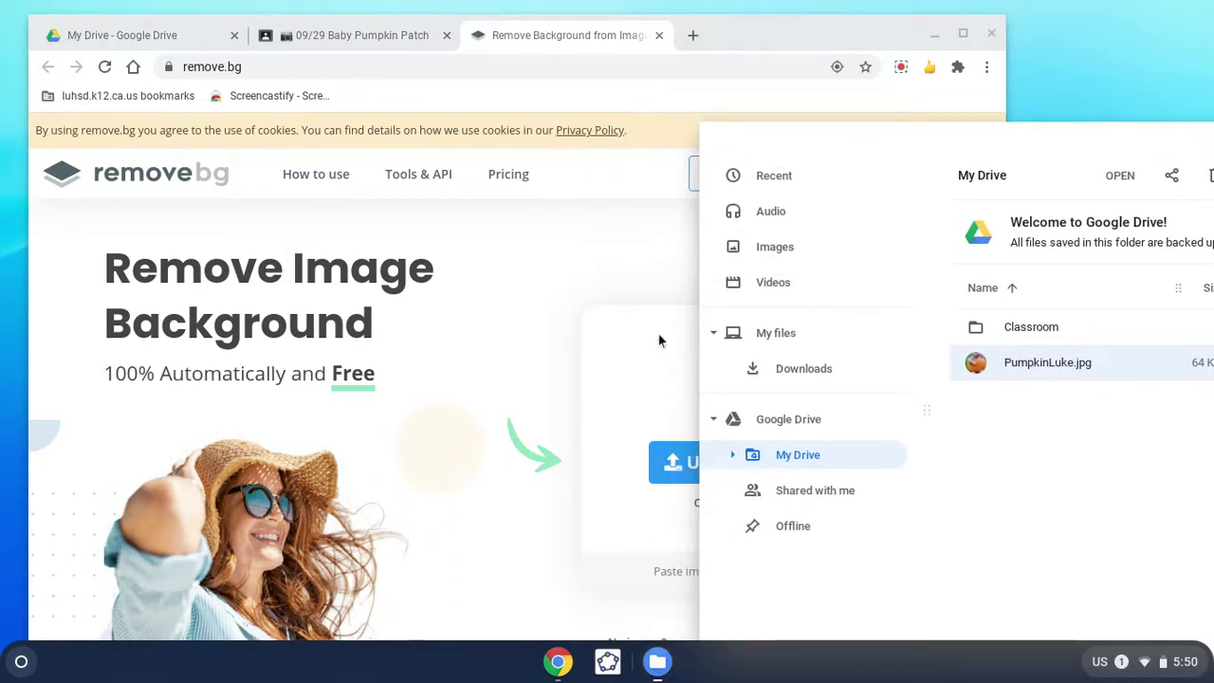
drag(1009, 367, 538, 443)
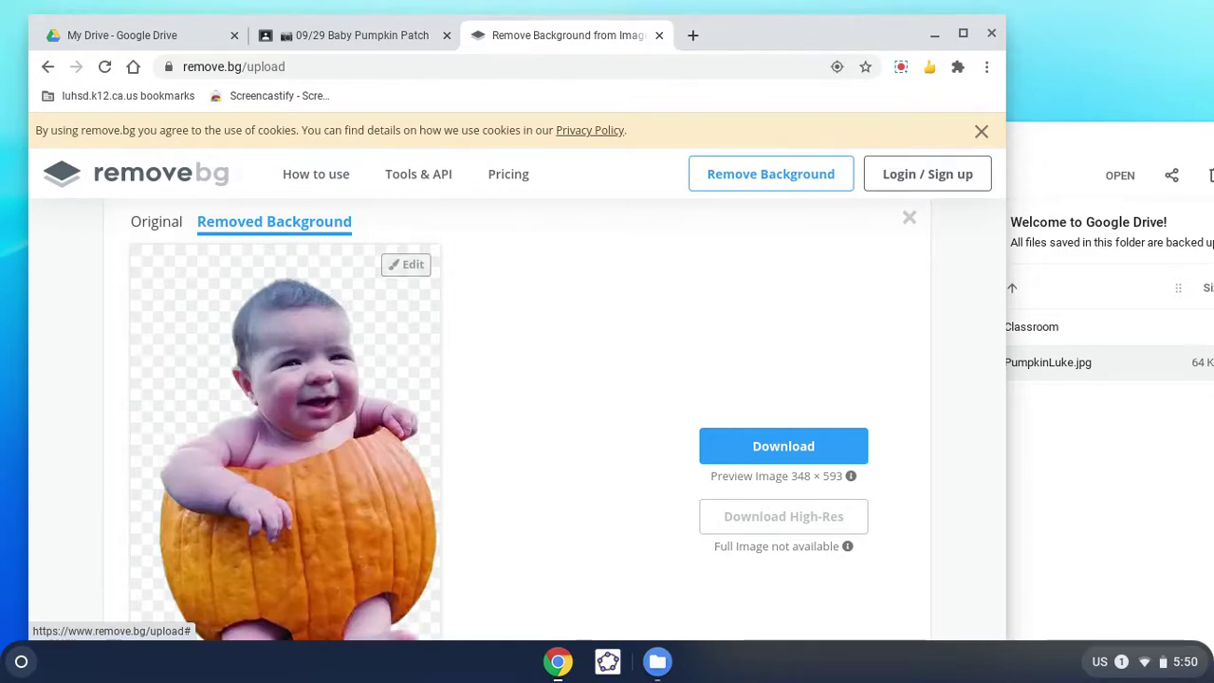
Step: Download the cut-out as PumpkinLuke-removebg-preview.png and show it in My Drive
click(783, 444)
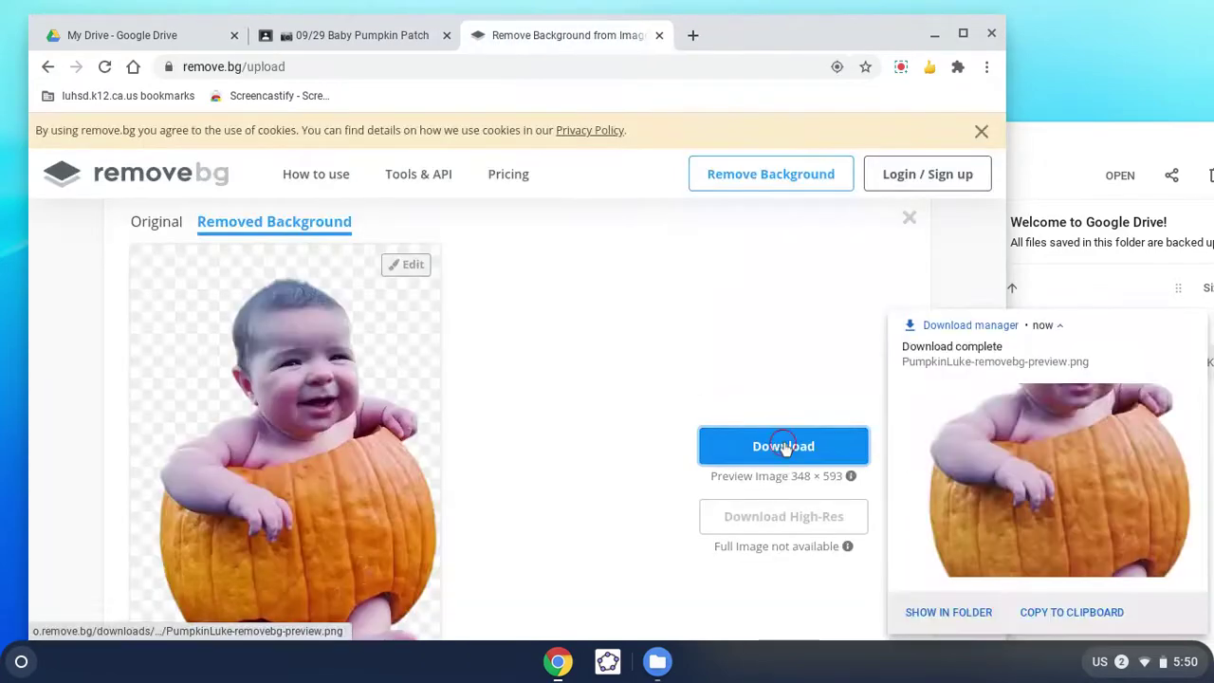
click(784, 446)
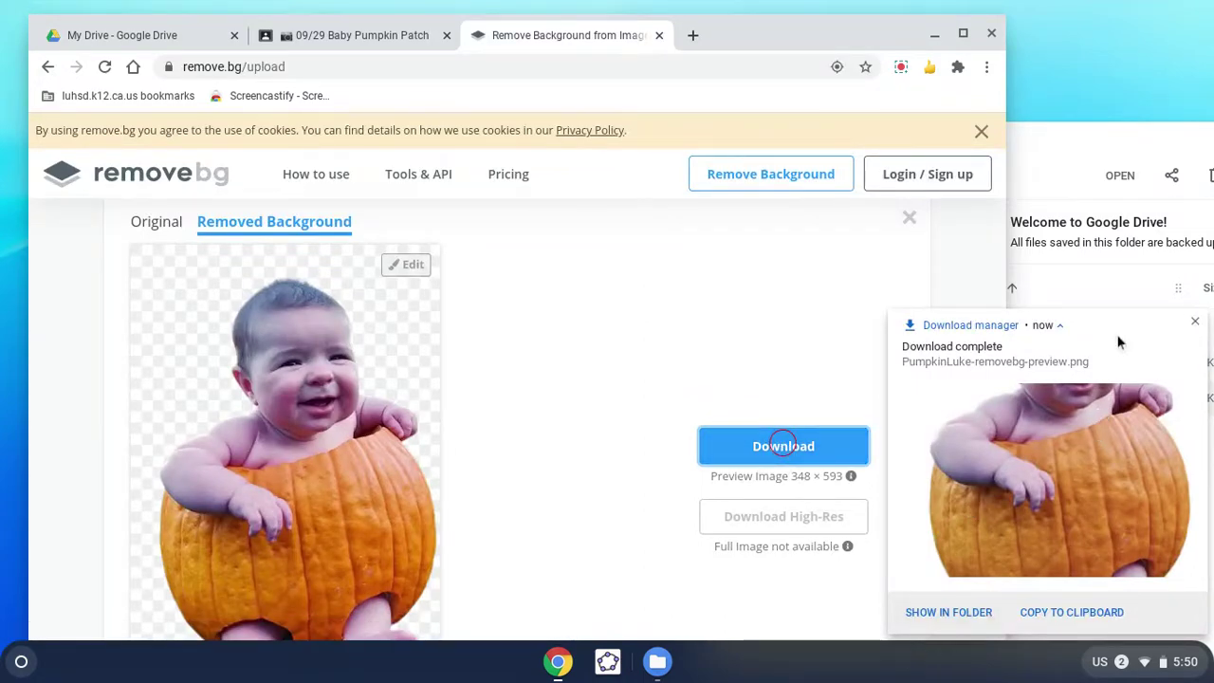
click(937, 614)
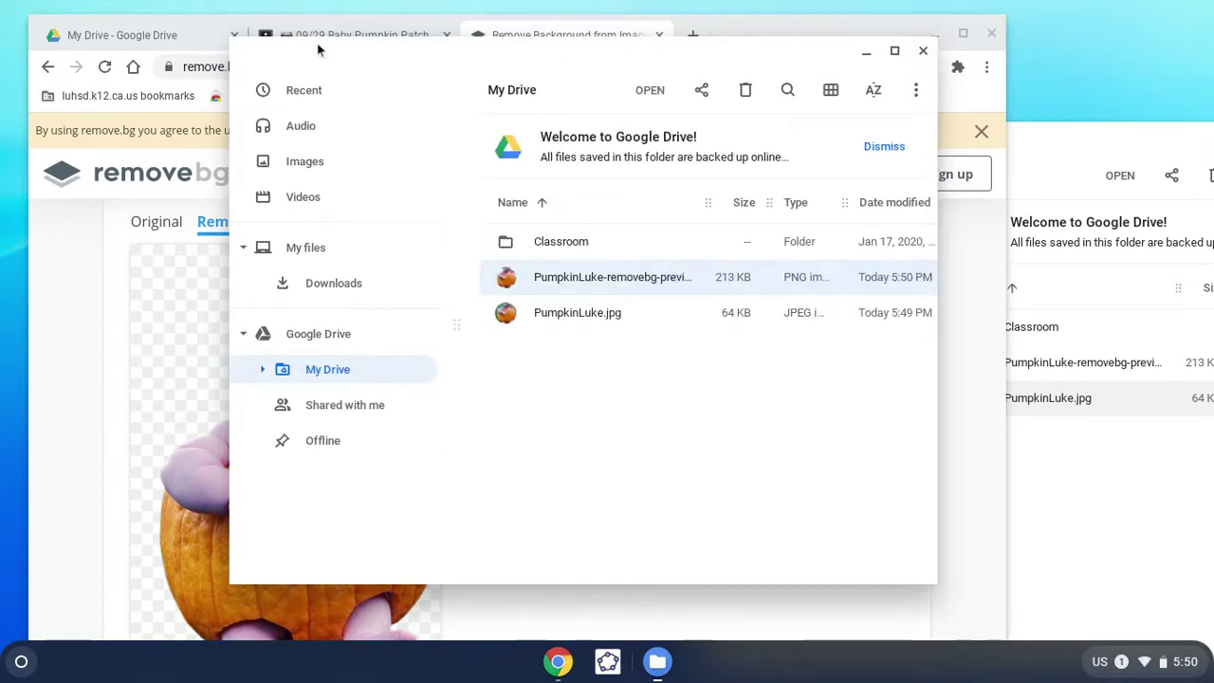
drag(319, 49, 735, 130)
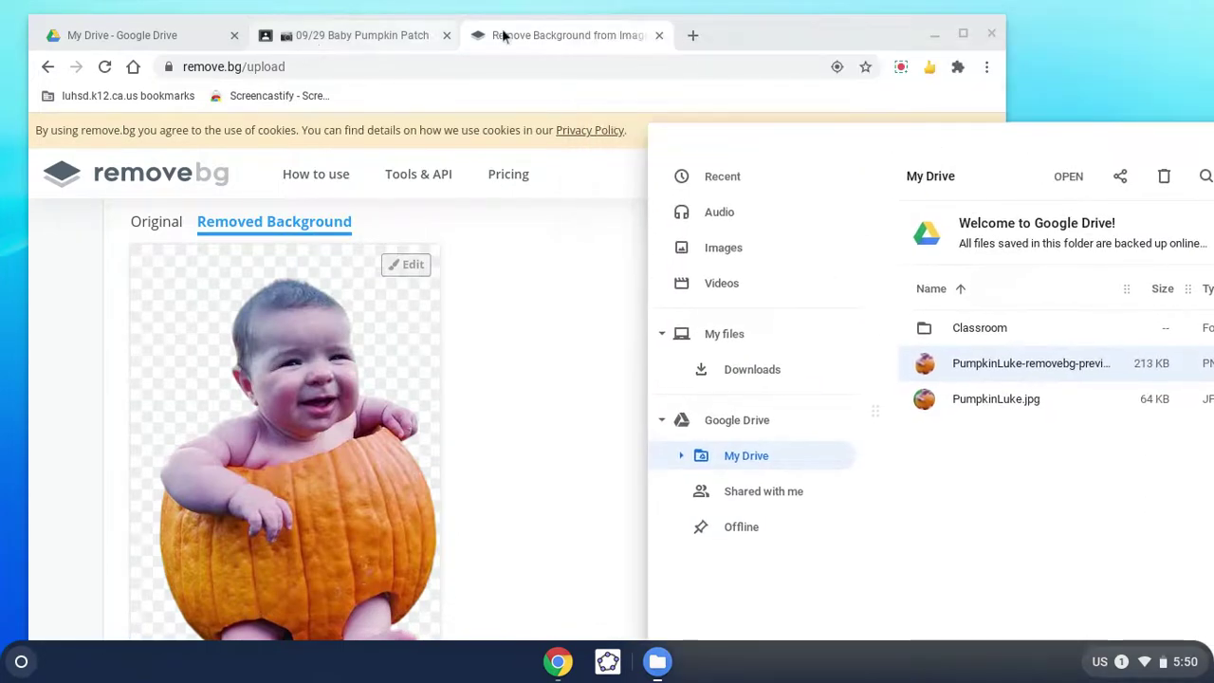
Step: Close remove.bg and create a new Drawings file under Your work for the 09/29 assignment
click(658, 36)
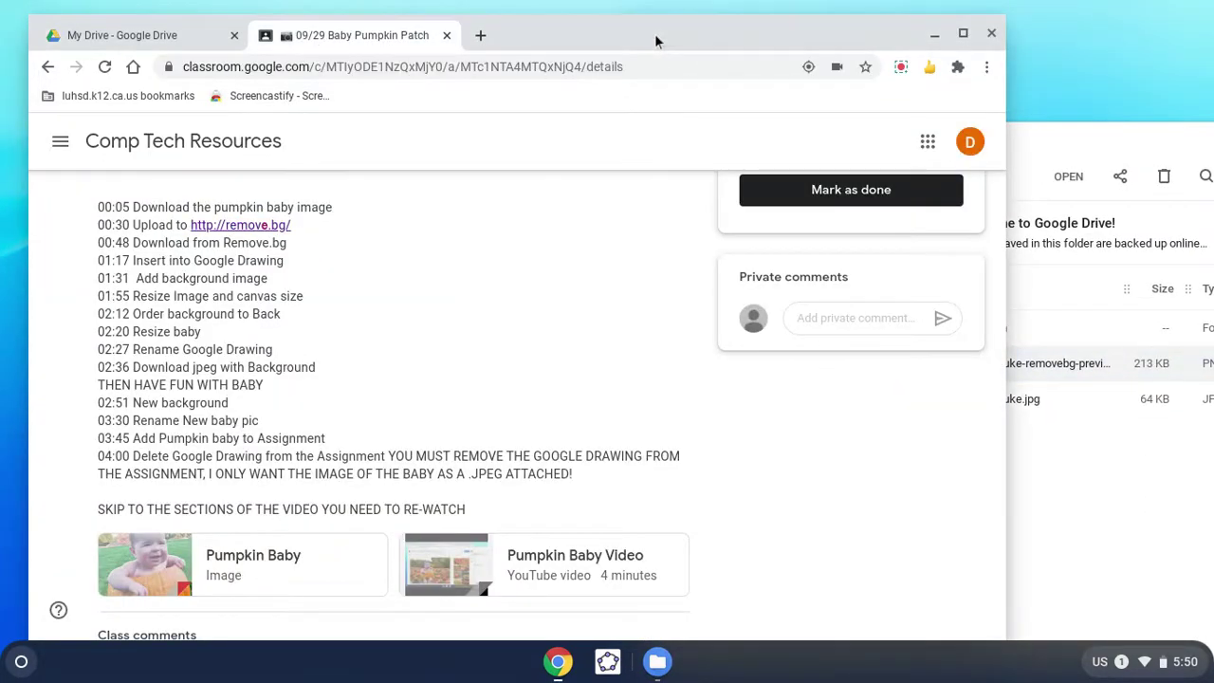
scroll(665, 319, down, 1)
scroll(665, 319, up, 3)
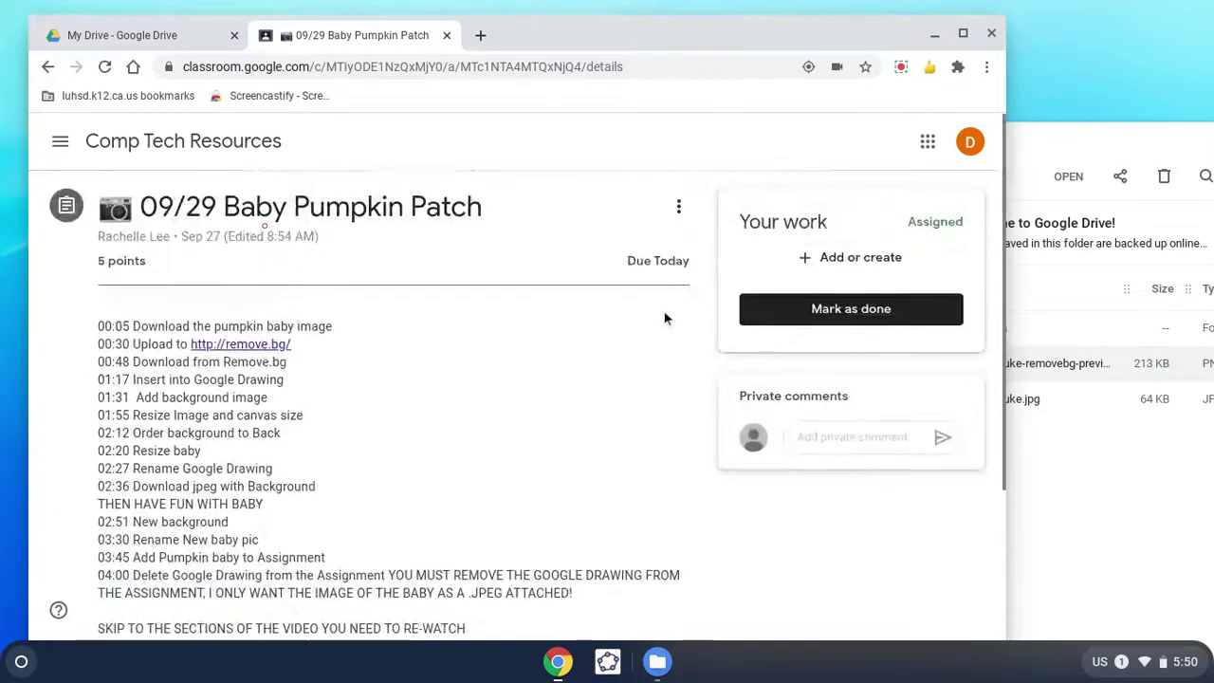
click(850, 258)
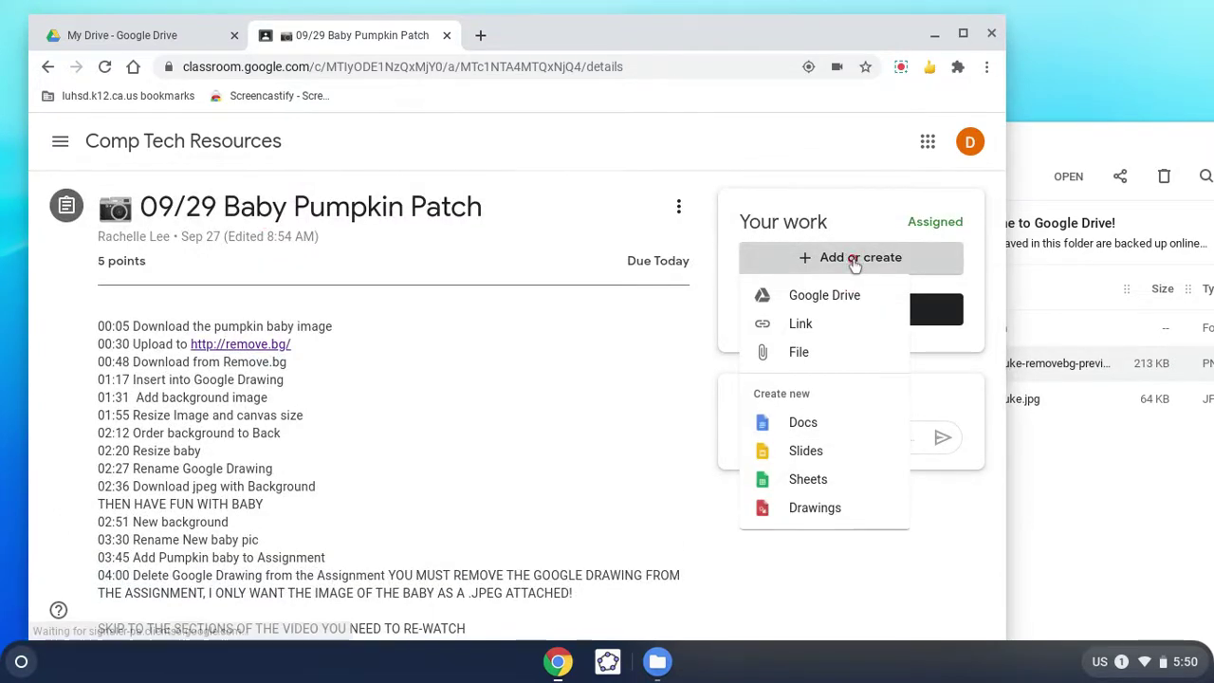
click(796, 516)
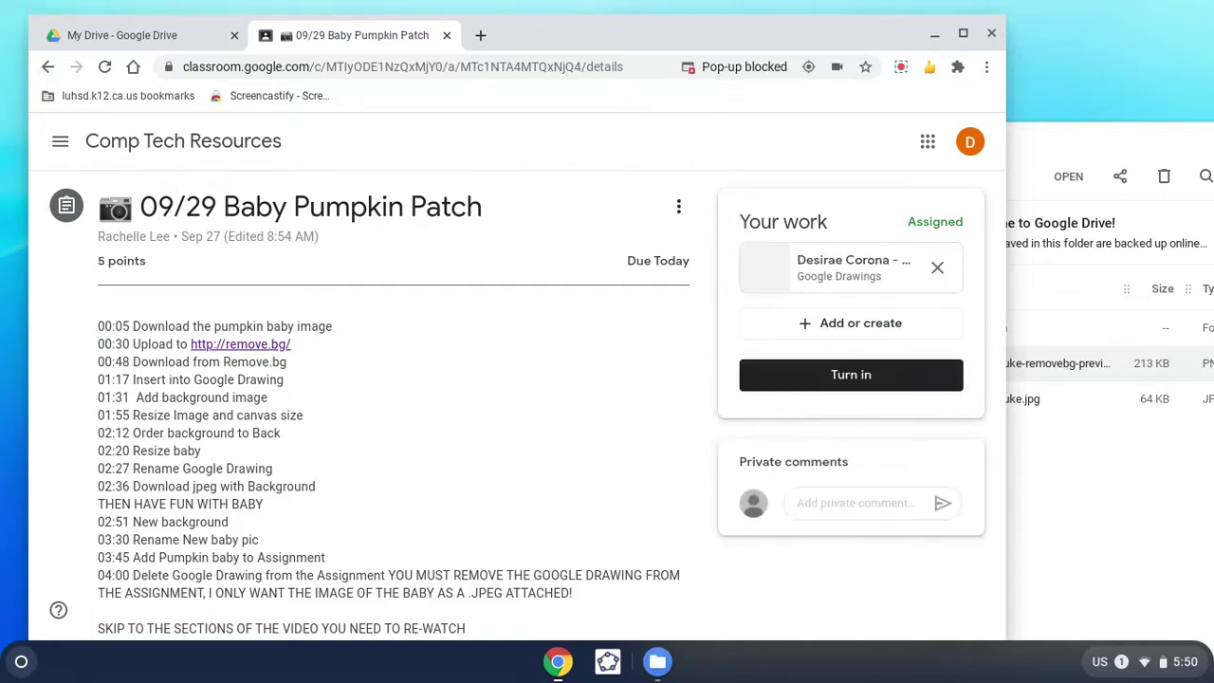
Step: Open the attached drawing and drop PumpkinLuke-removebg-preview.png onto its canvas
click(849, 267)
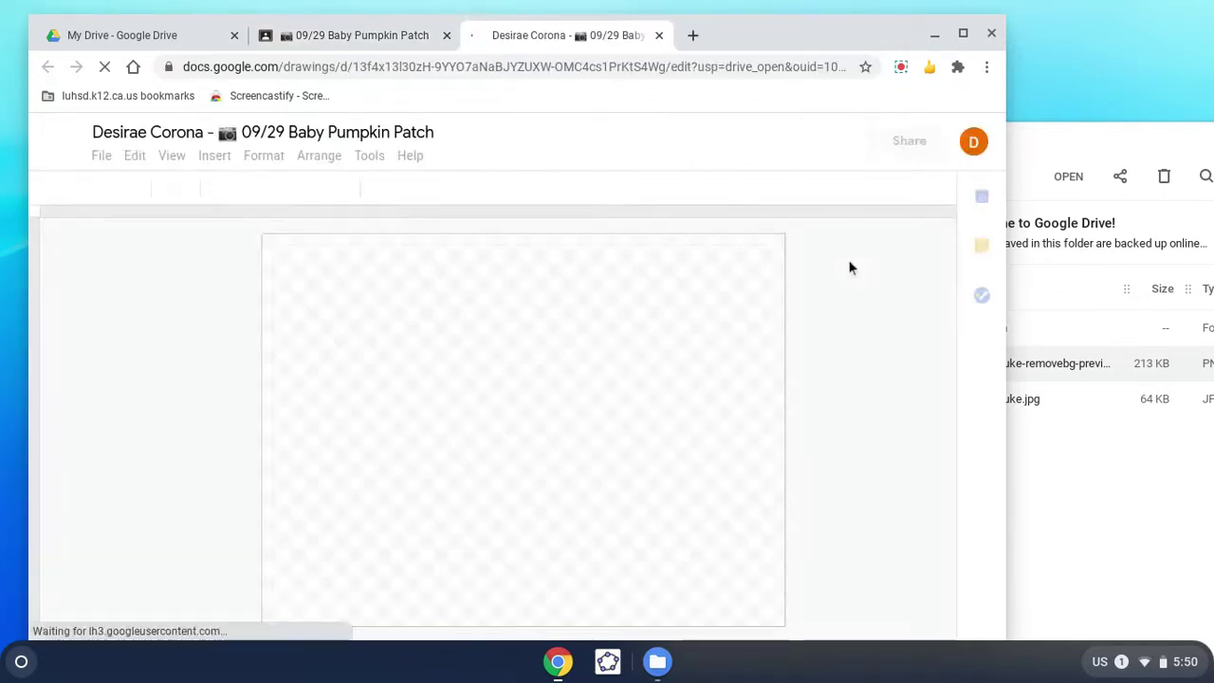
click(1102, 152)
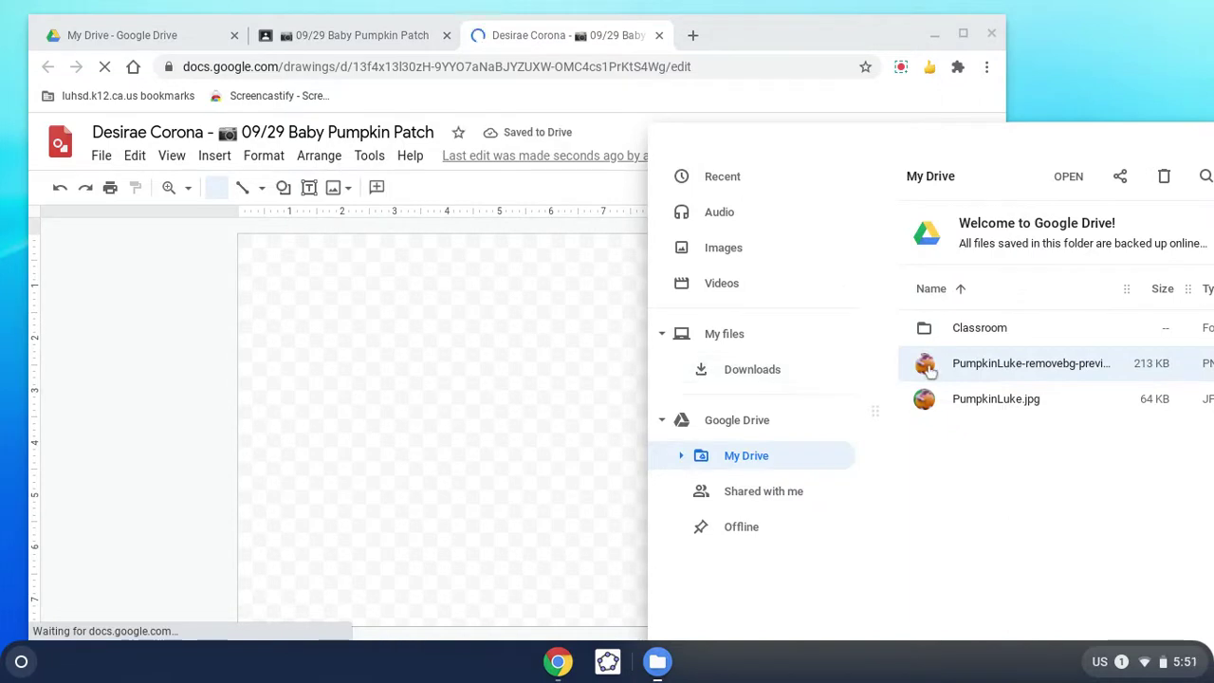
mouse_move(928, 372)
mouse_down()
mouse_move(634, 385)
mouse_move(375, 425)
mouse_move(420, 429)
mouse_up()
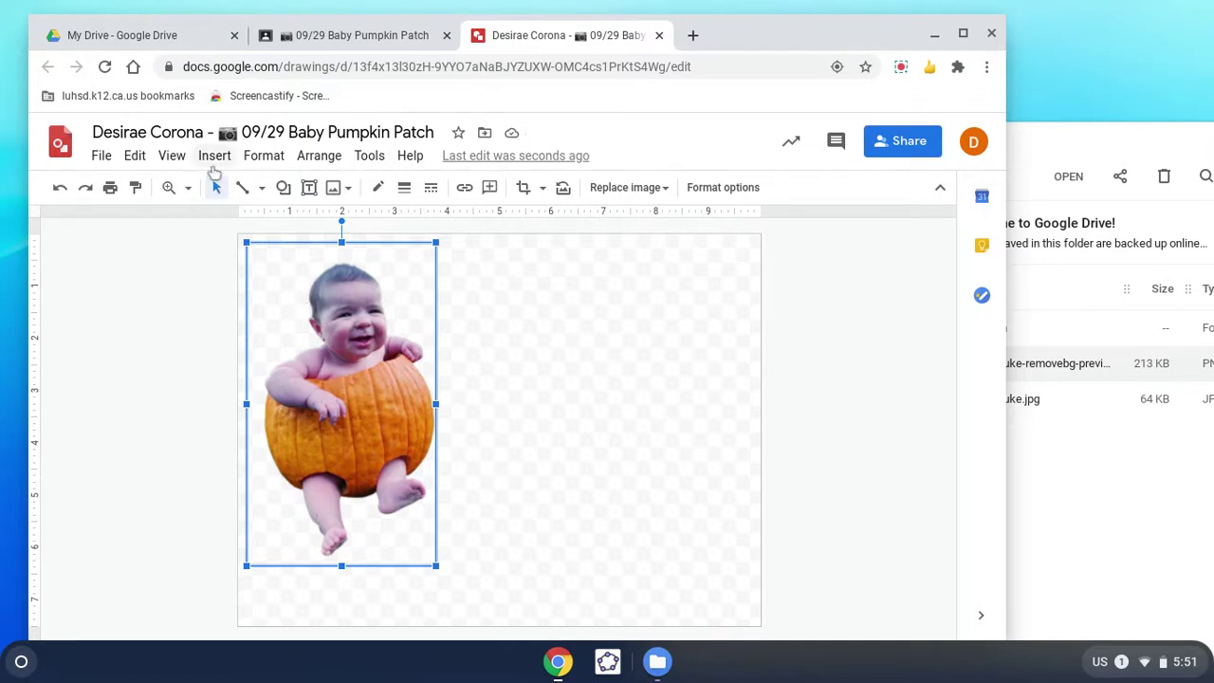
Step: Insert a pumpkin patch photo from a web image search and move it to the canvas's top-left
click(214, 159)
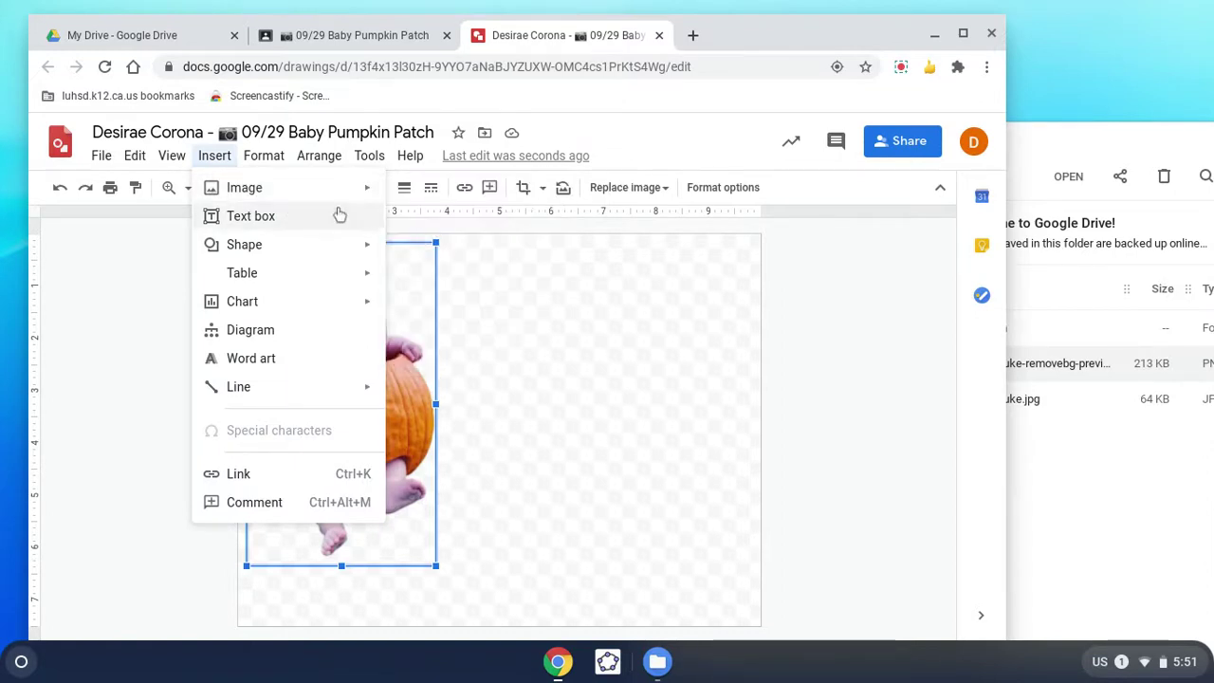
mouse_move(317, 196)
click(442, 225)
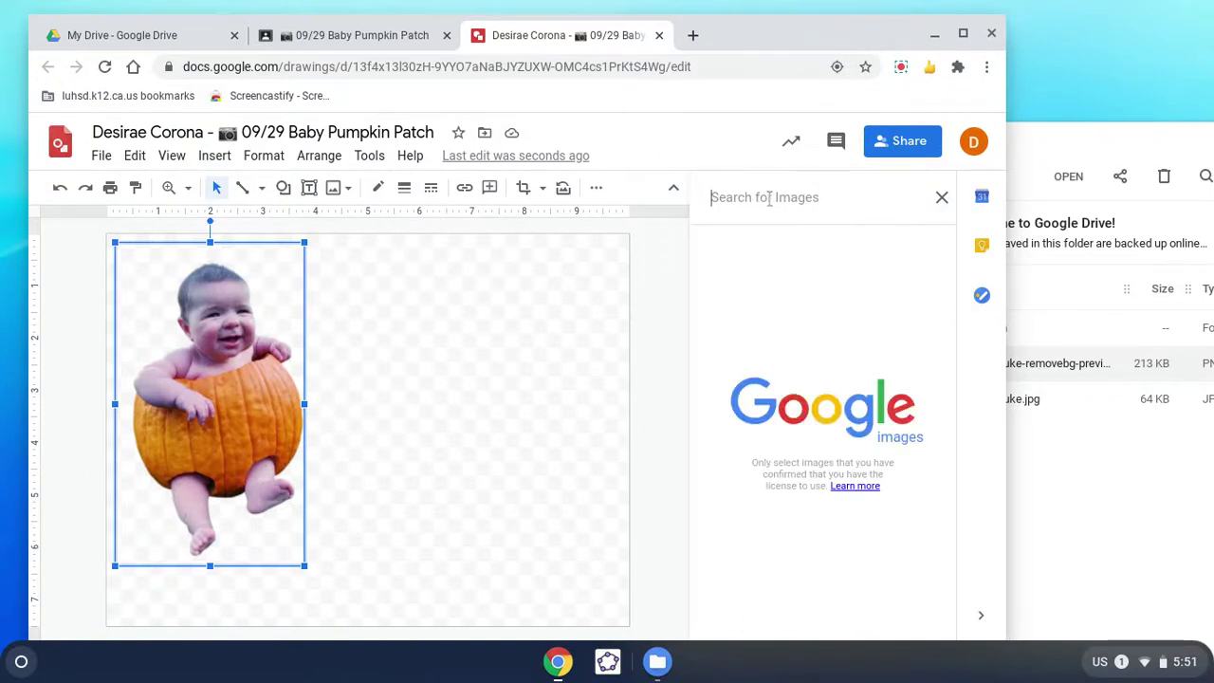
text(pumpkin patch)
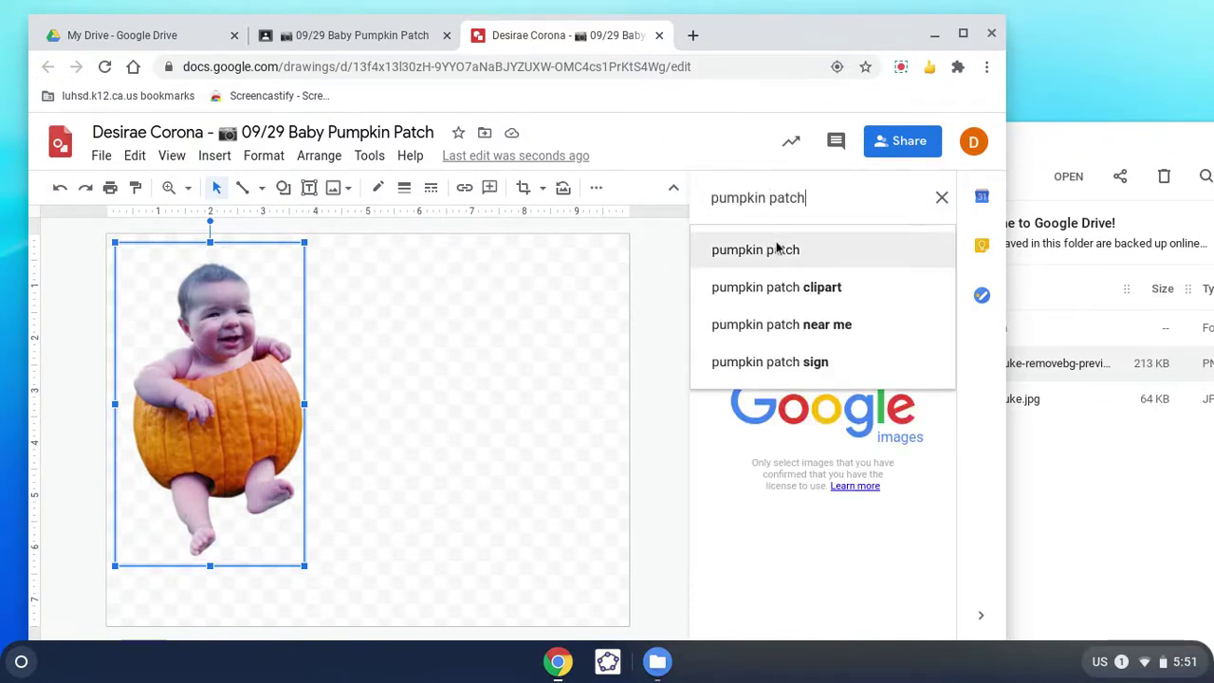
click(776, 248)
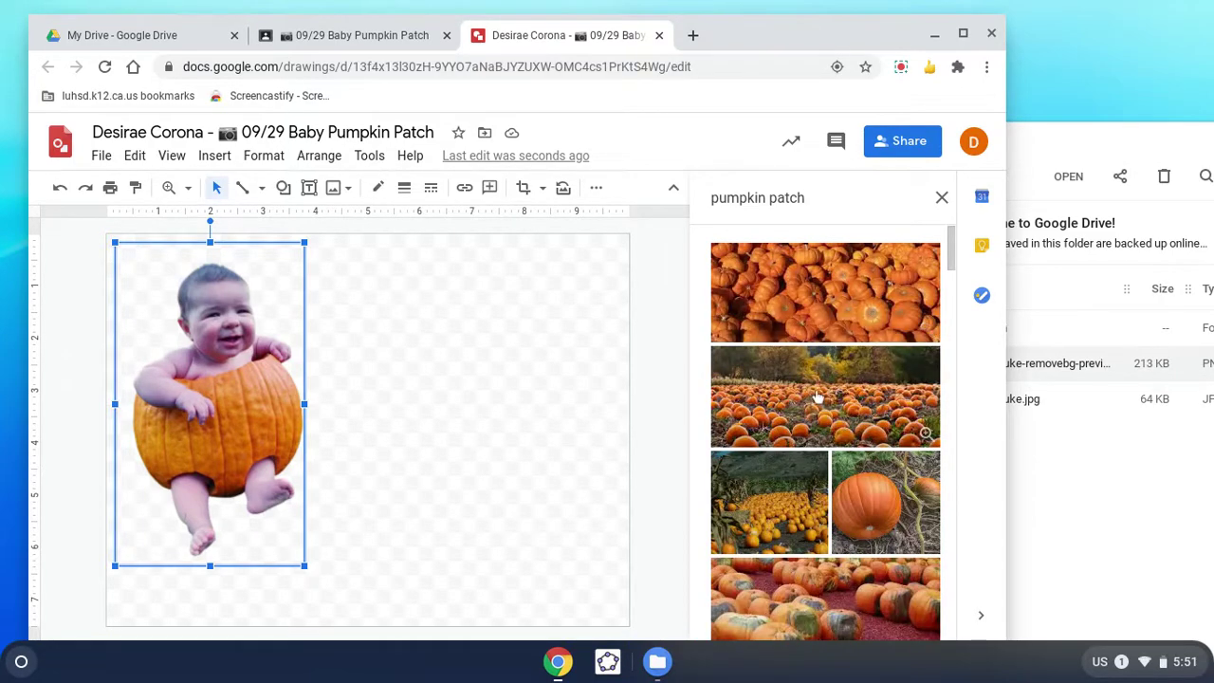
drag(818, 397, 426, 461)
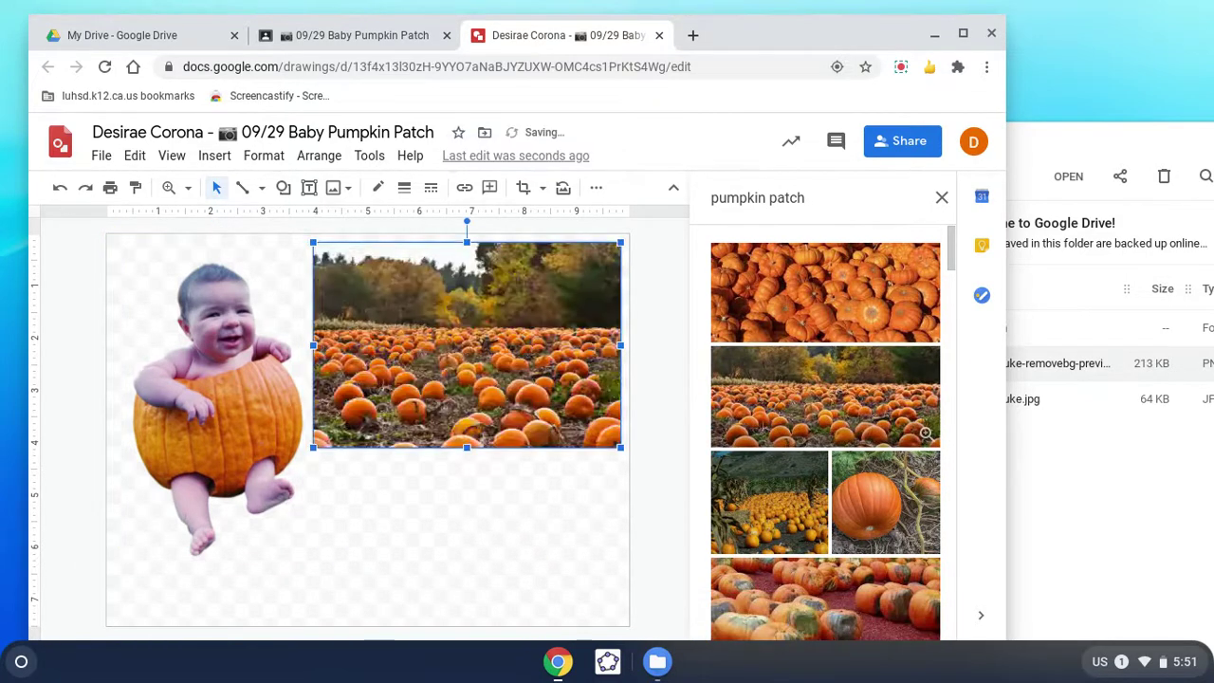
drag(400, 371, 198, 365)
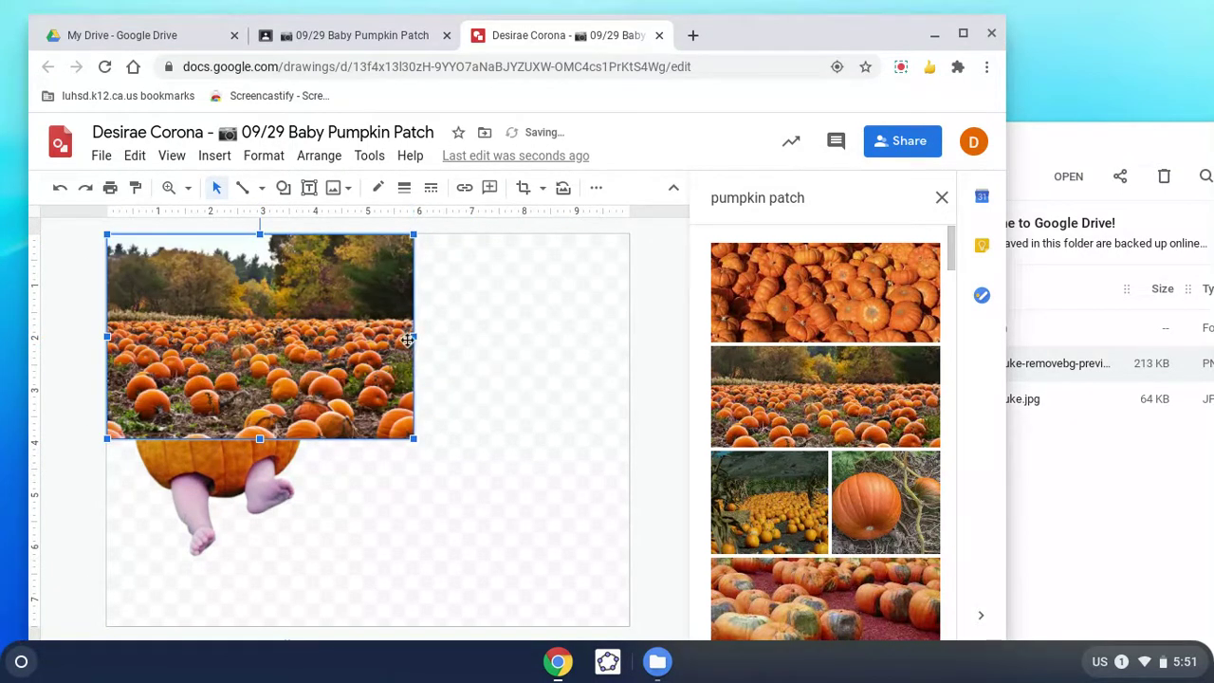
Step: Enlarge the pumpkin patch photo to fill the canvas and trim the canvas height to fit
drag(414, 336, 621, 319)
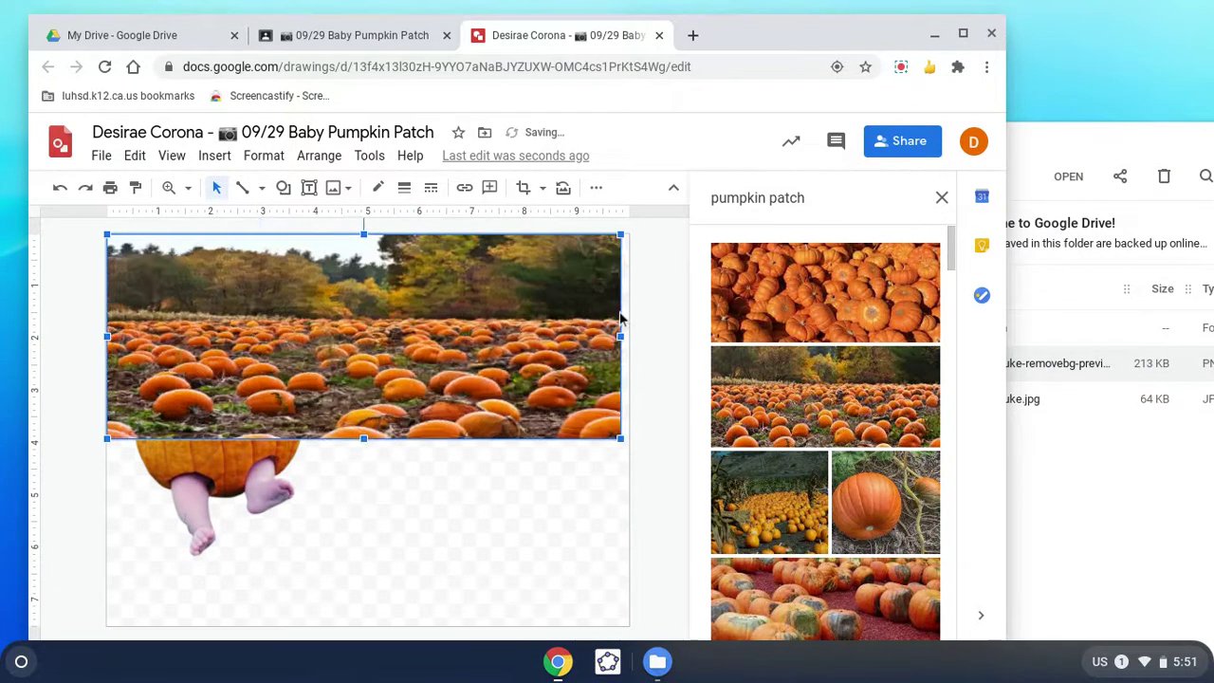
key(ctrl+z)
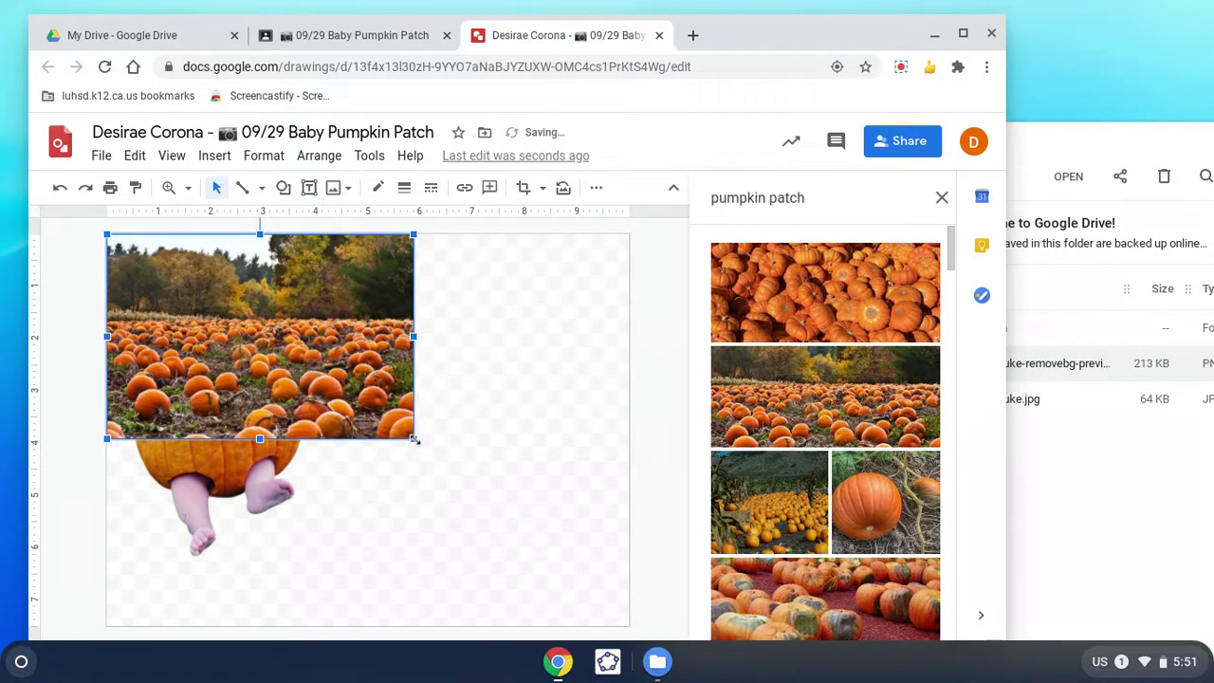
drag(414, 439, 590, 582)
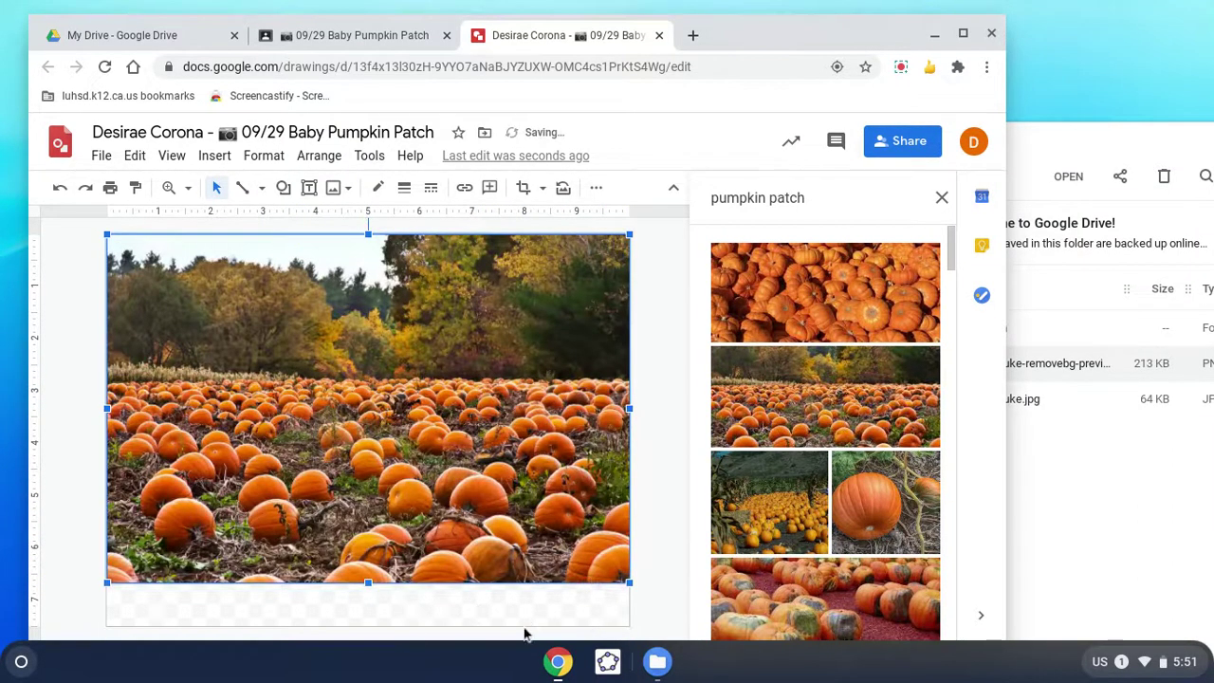
click(573, 617)
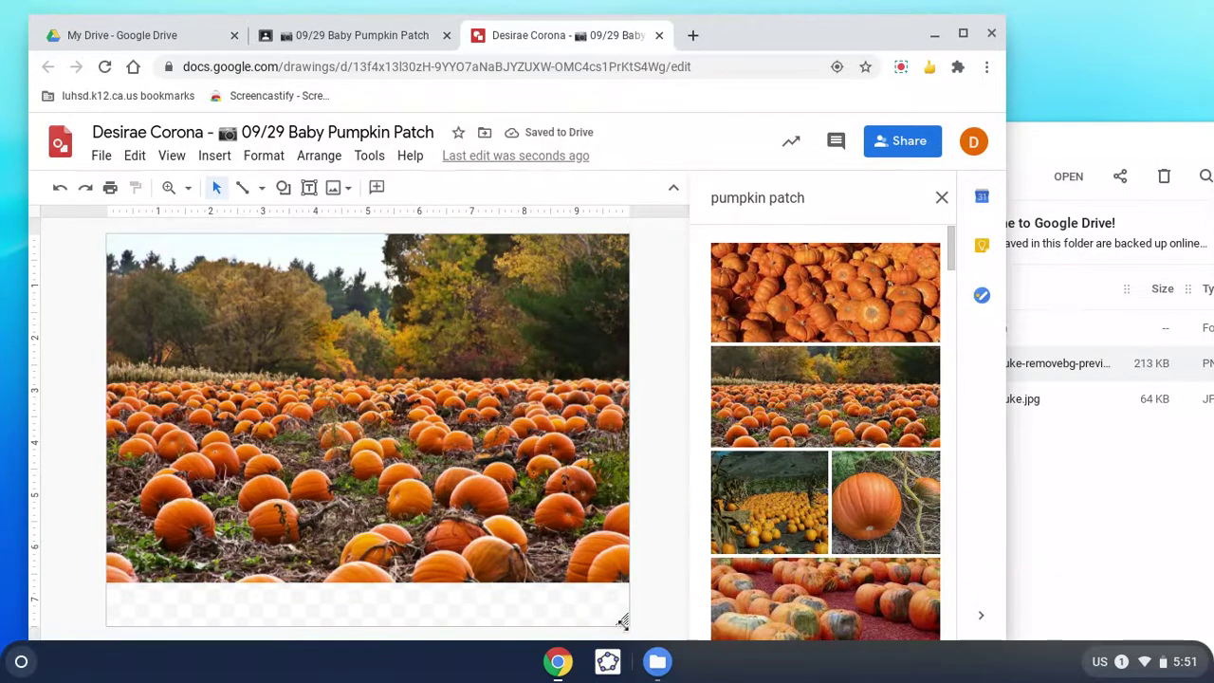
drag(622, 621, 629, 579)
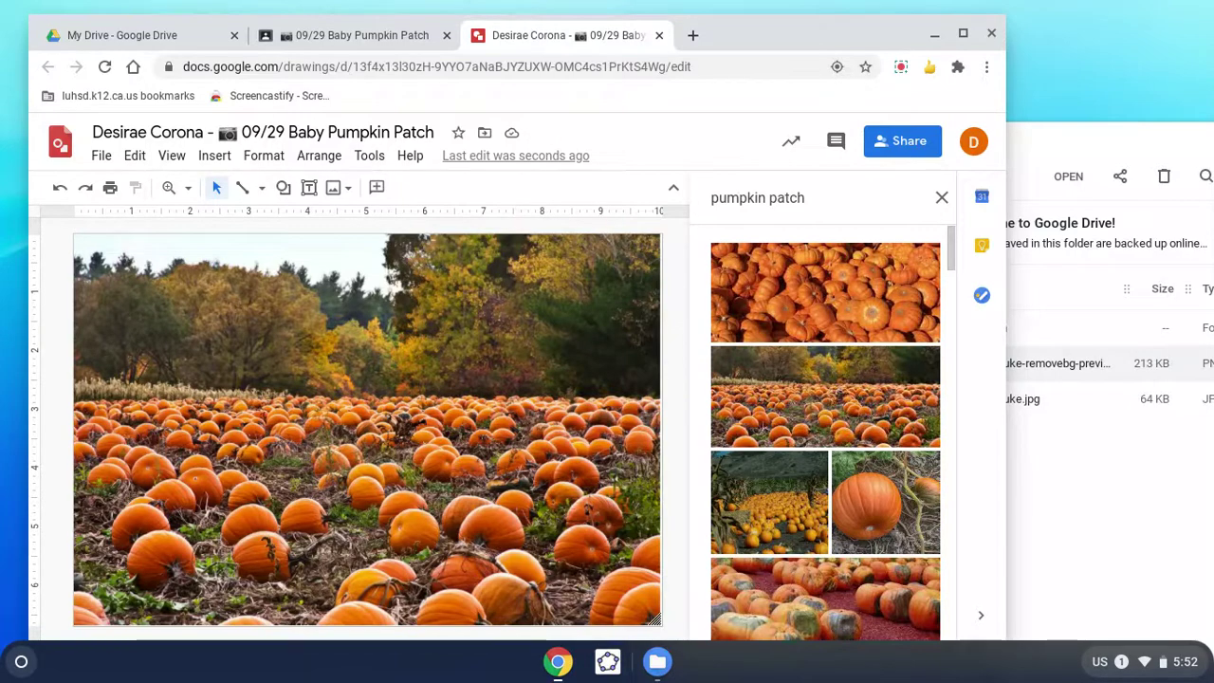
Step: Send the pumpkin patch photo to the back, behind the baby
click(408, 459)
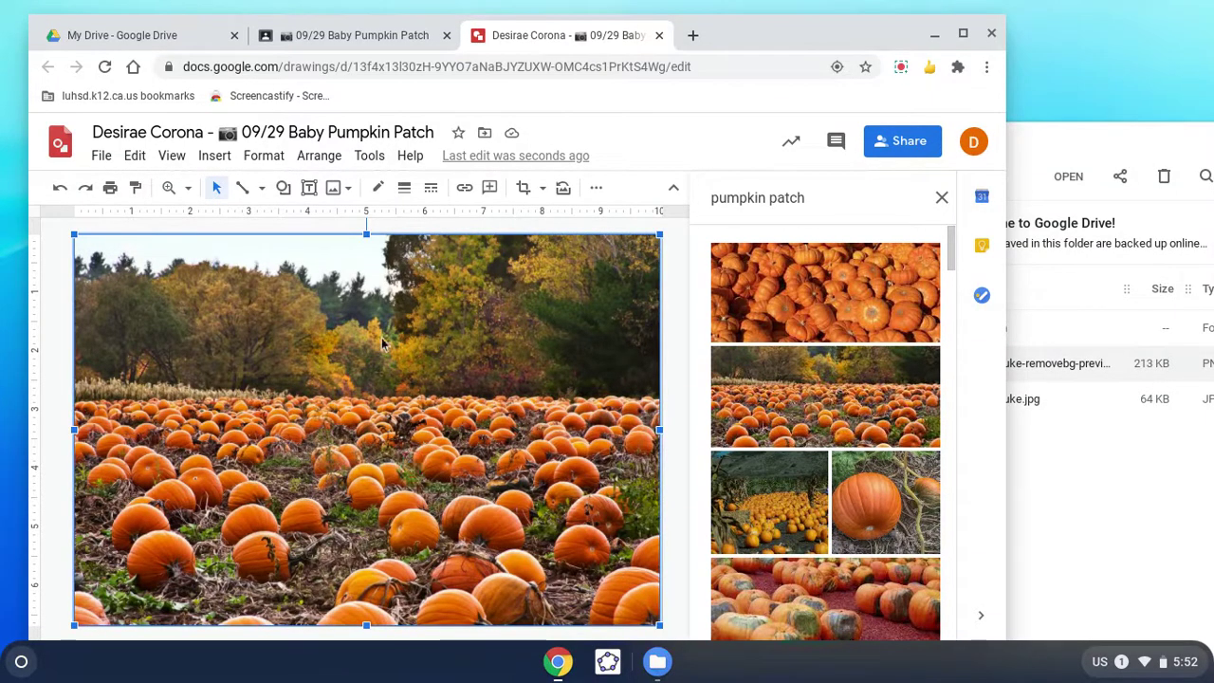
click(327, 156)
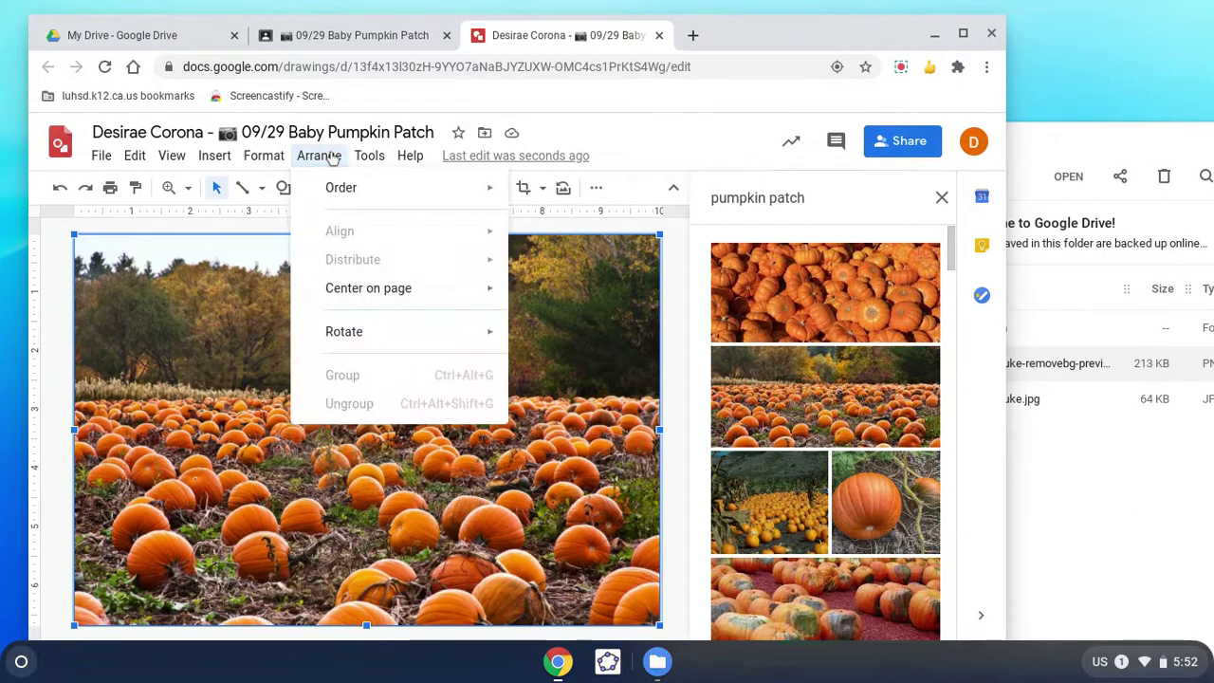
mouse_move(331, 199)
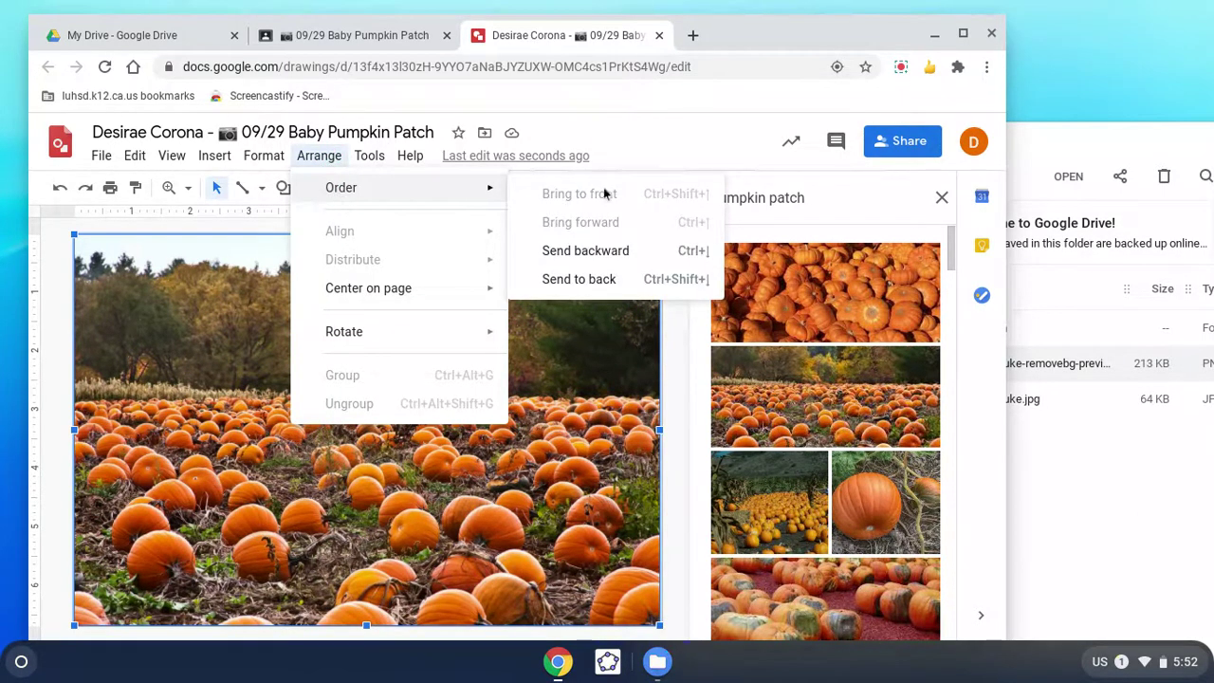
click(586, 281)
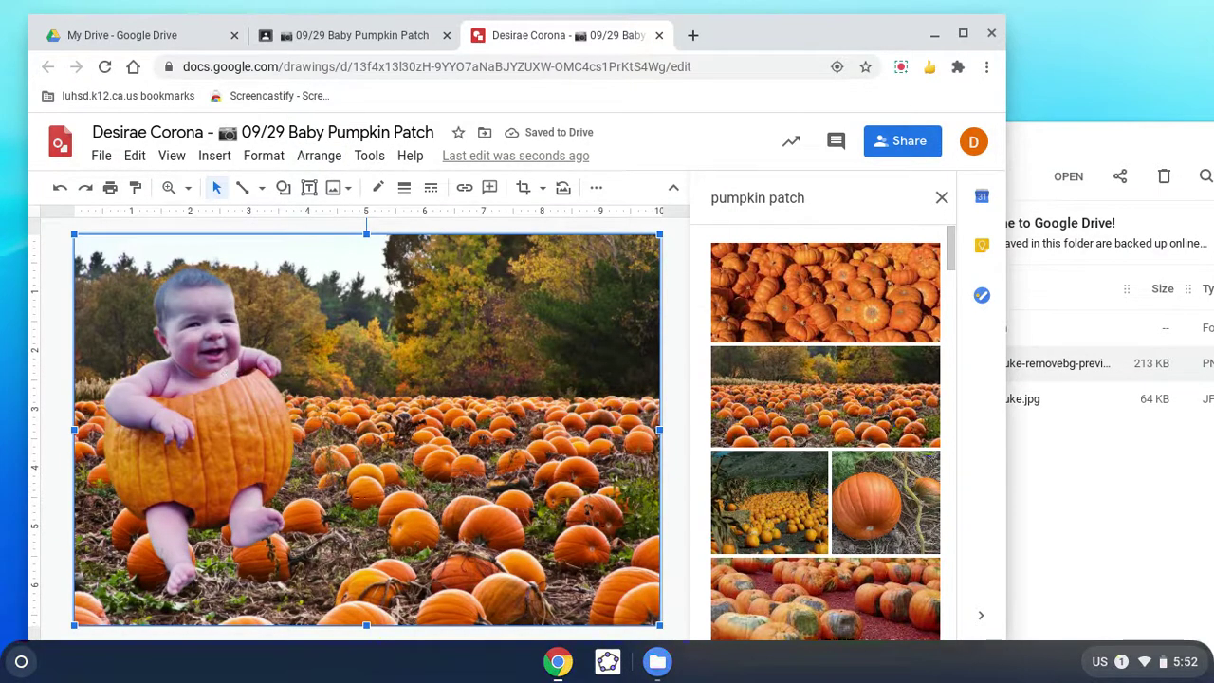
Step: Shrink the baby-in-pumpkin image and centre it among the pumpkins
click(231, 374)
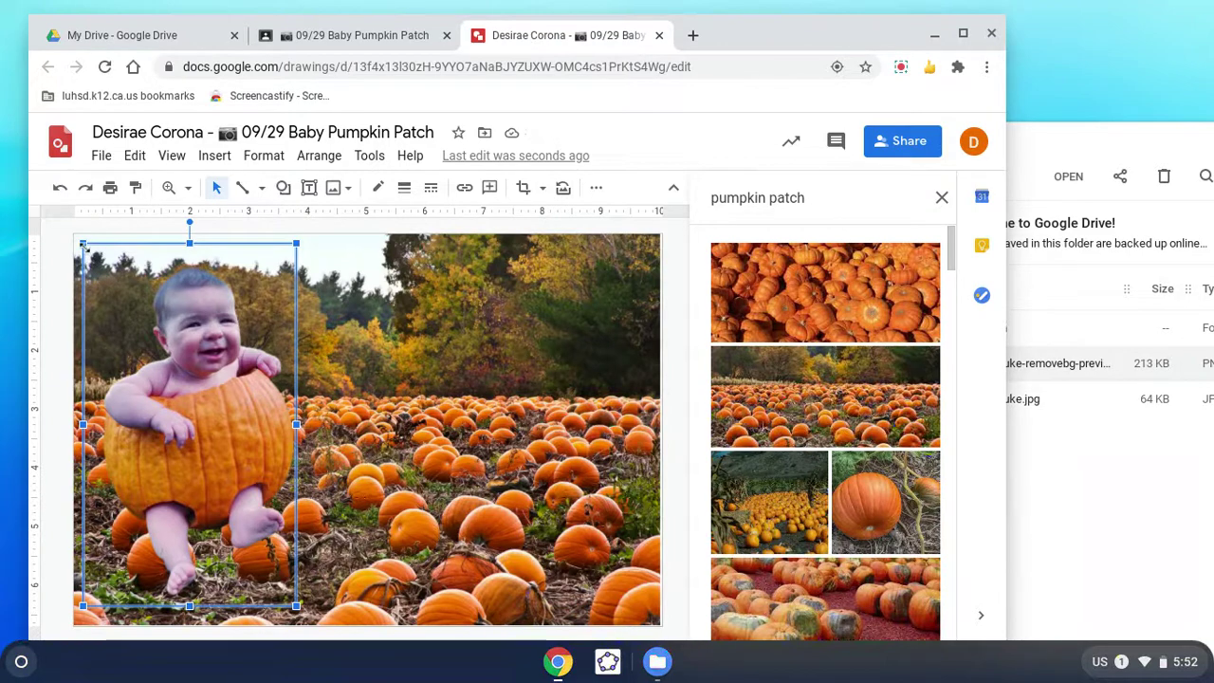
drag(84, 244, 170, 390)
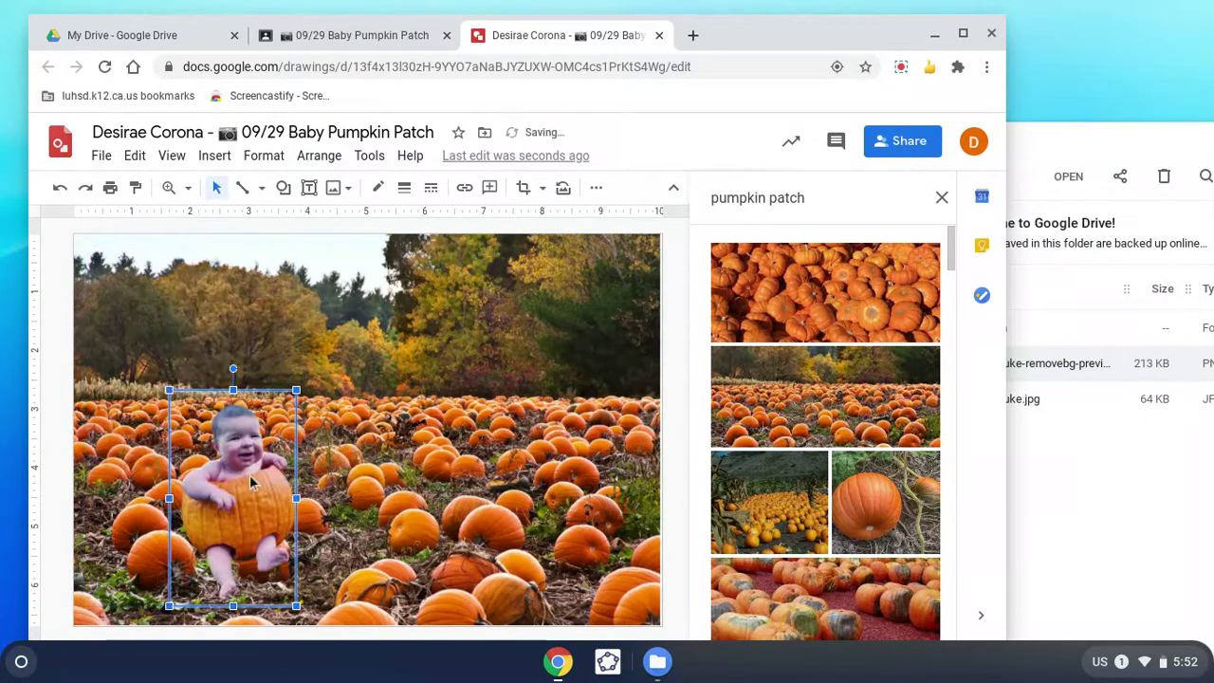
drag(250, 476, 369, 449)
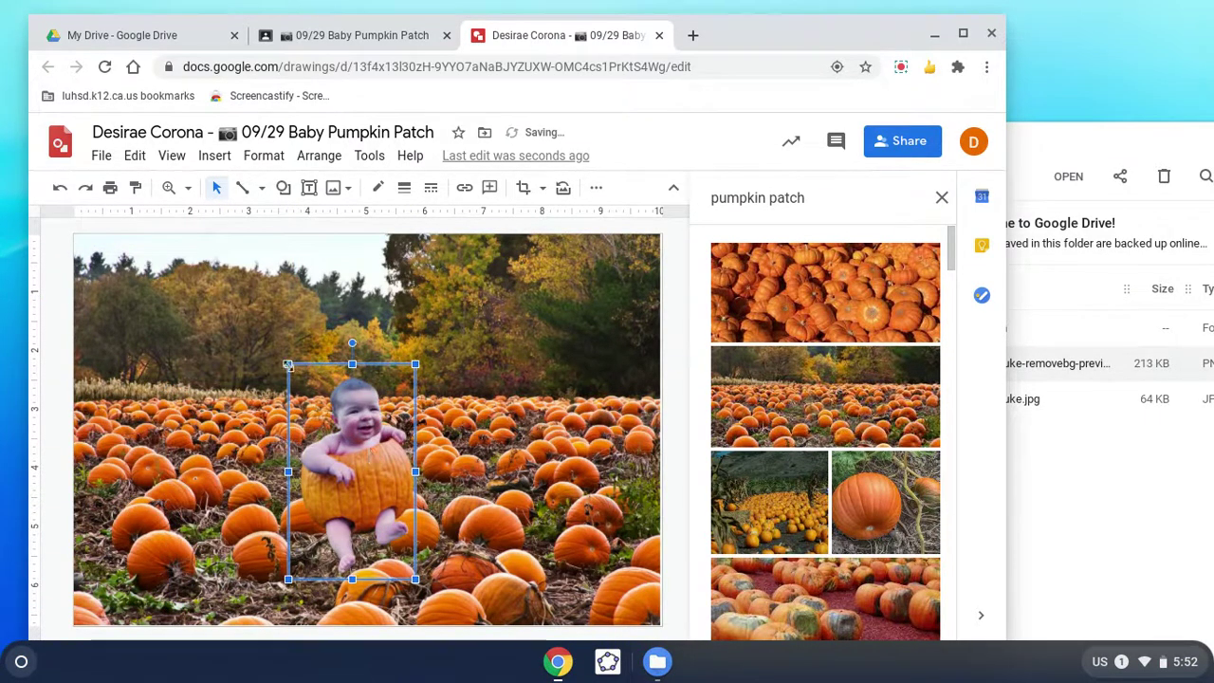
drag(288, 363, 304, 388)
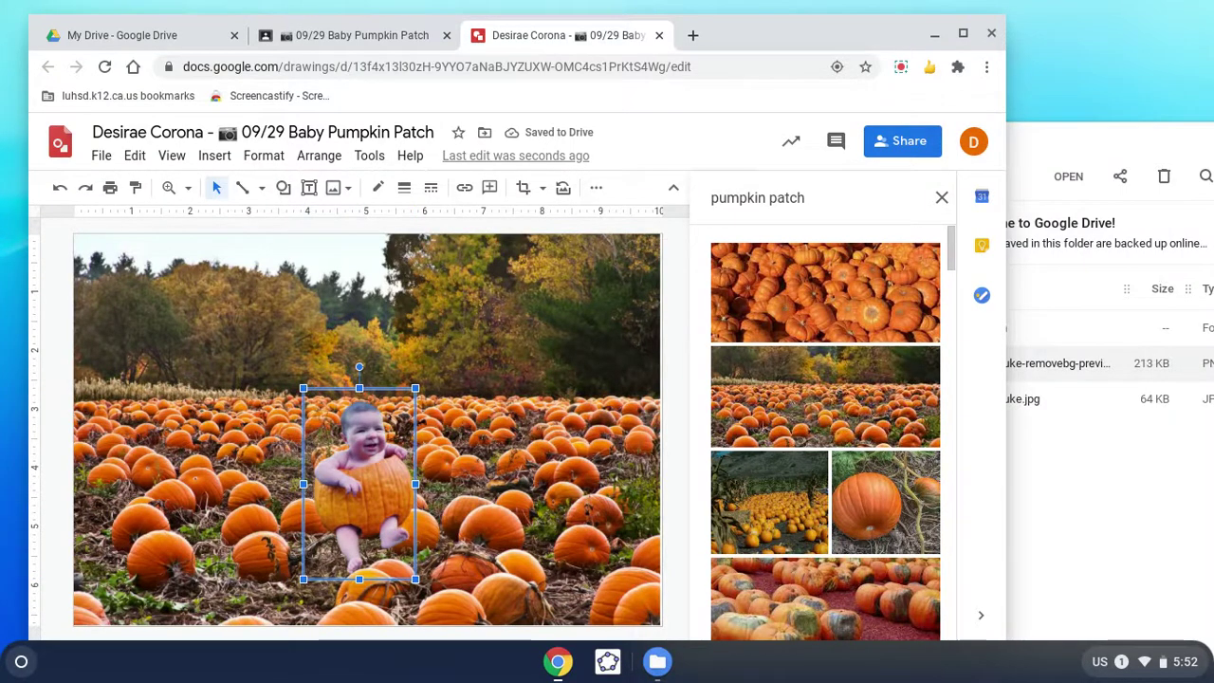
Step: Rename the drawing to 'Baby Pumpkin Patch', removing the name and date
click(174, 133)
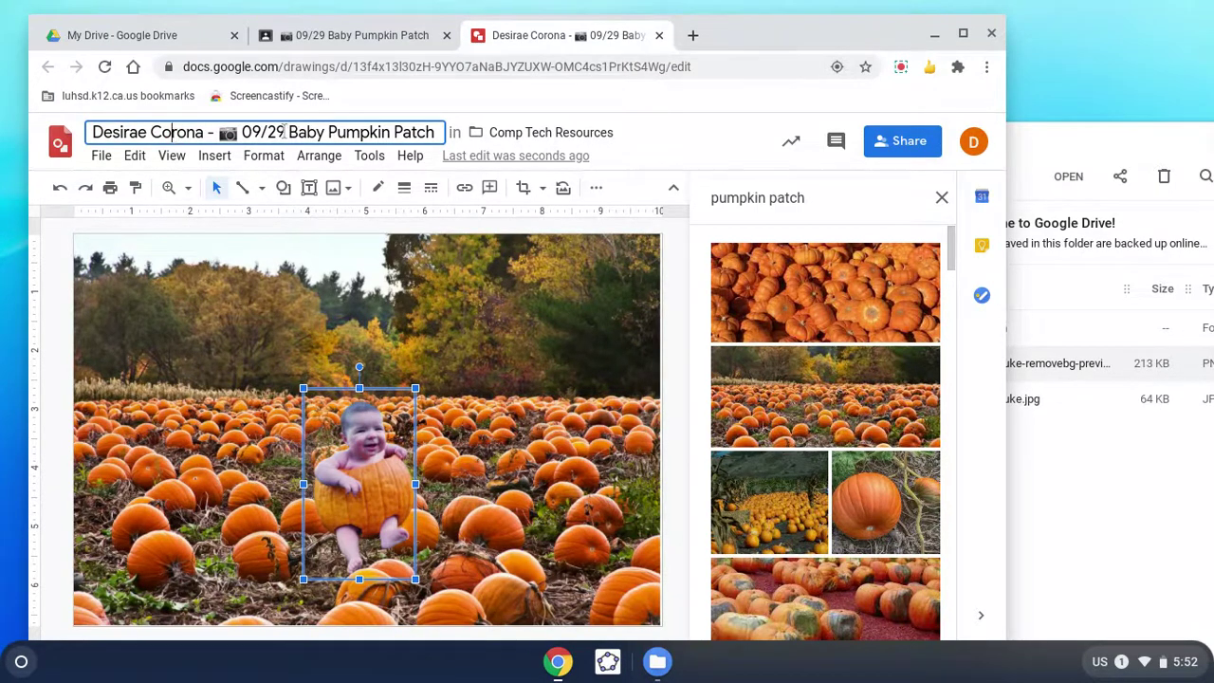
drag(284, 133, 124, 123)
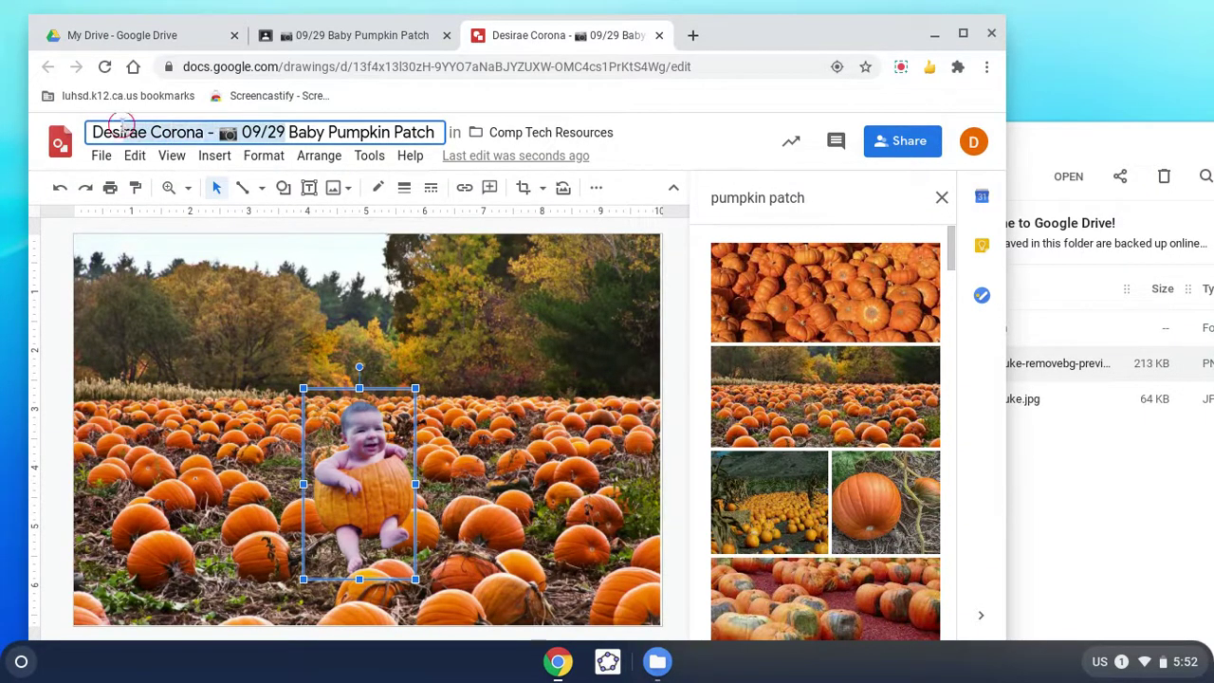
text(Des)
key(BackSpace)
key(BackSpace)
key(BackSpace)
key(BackSpace)
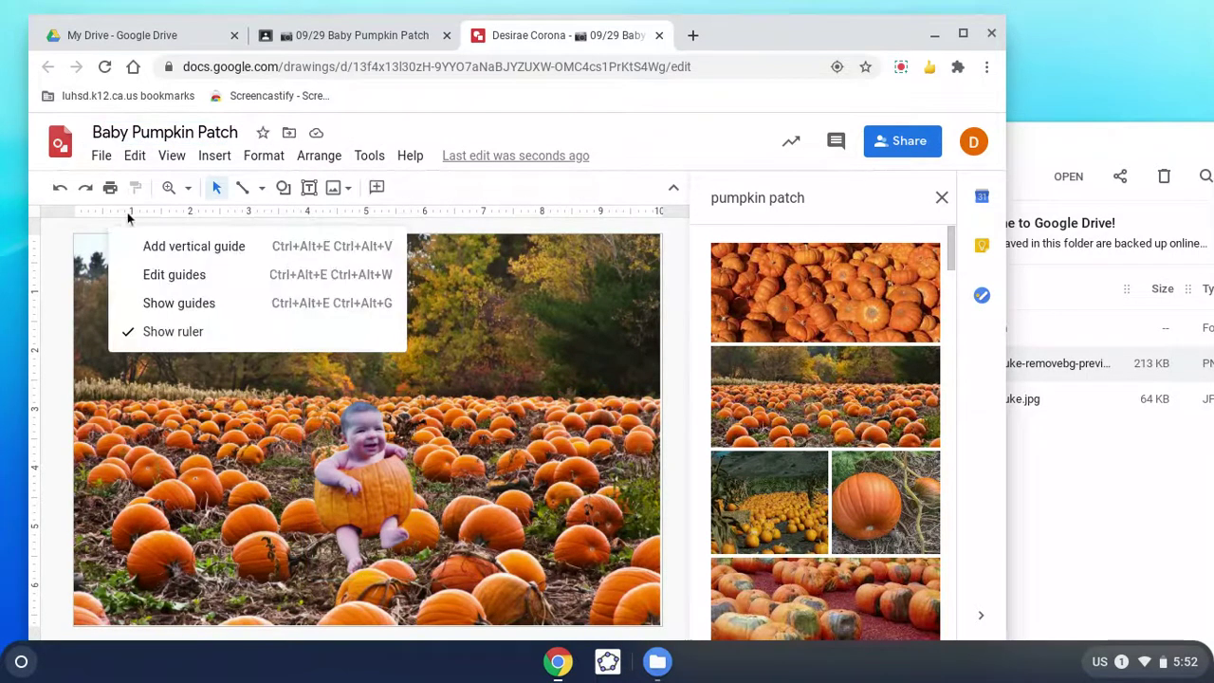
click(110, 237)
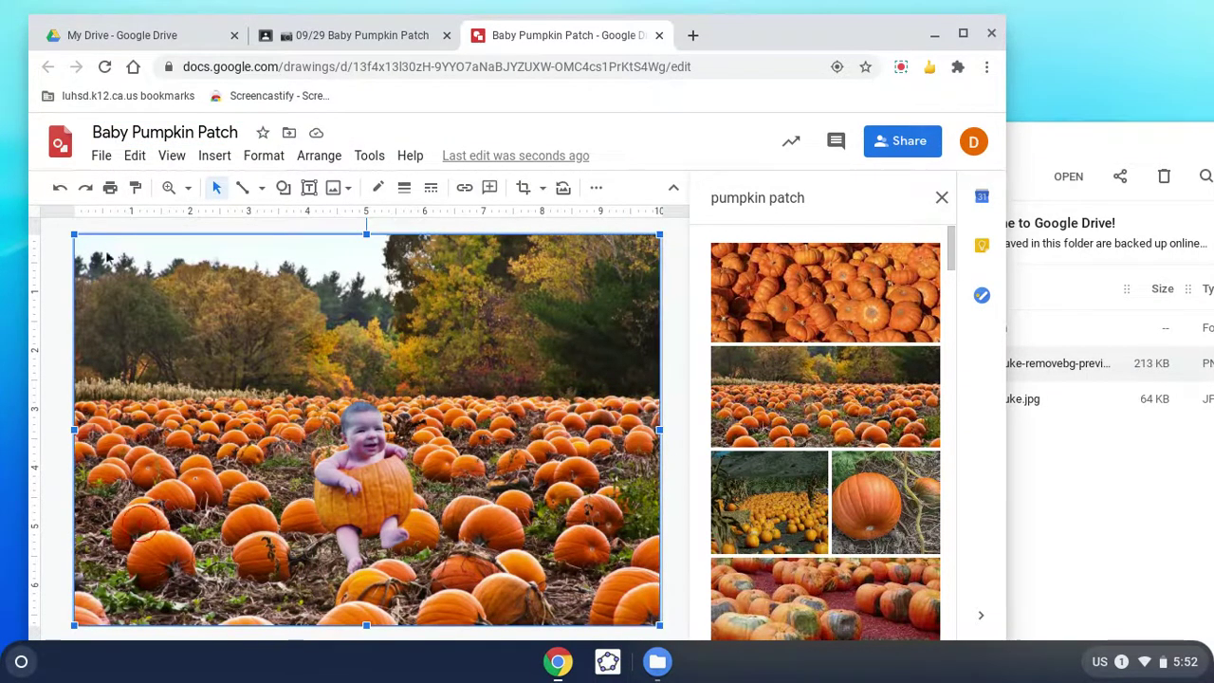
Step: Download the drawing as a JPEG image (.jpg)
click(101, 157)
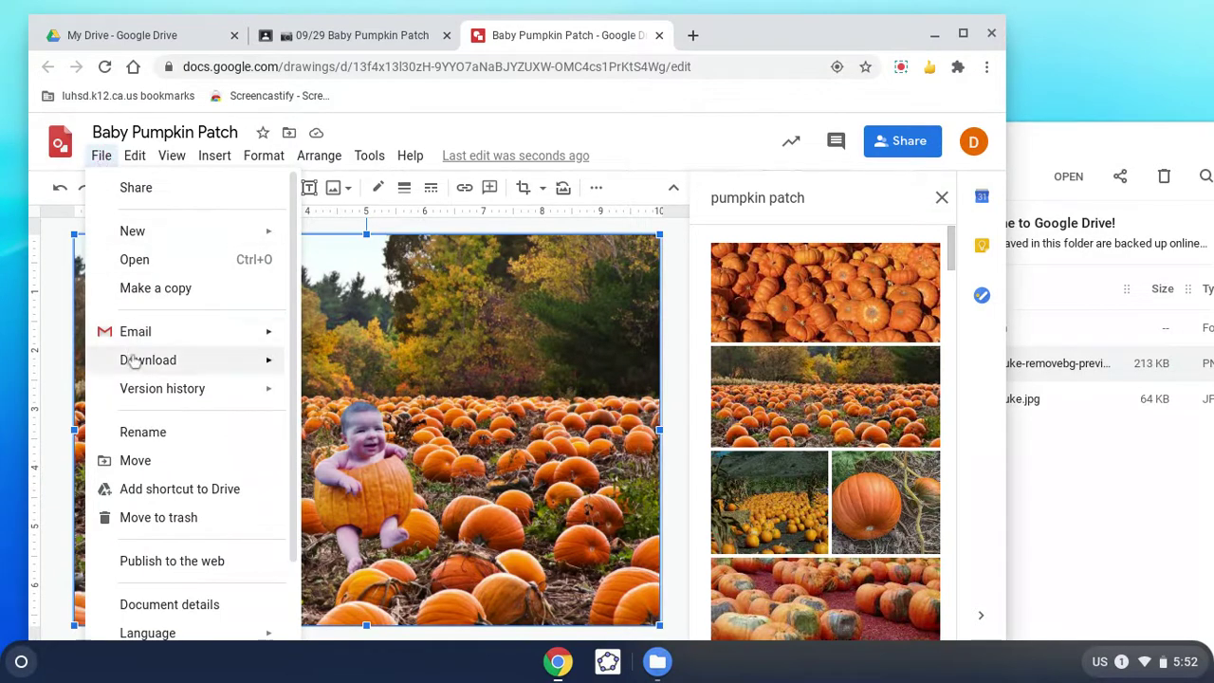
mouse_move(132, 366)
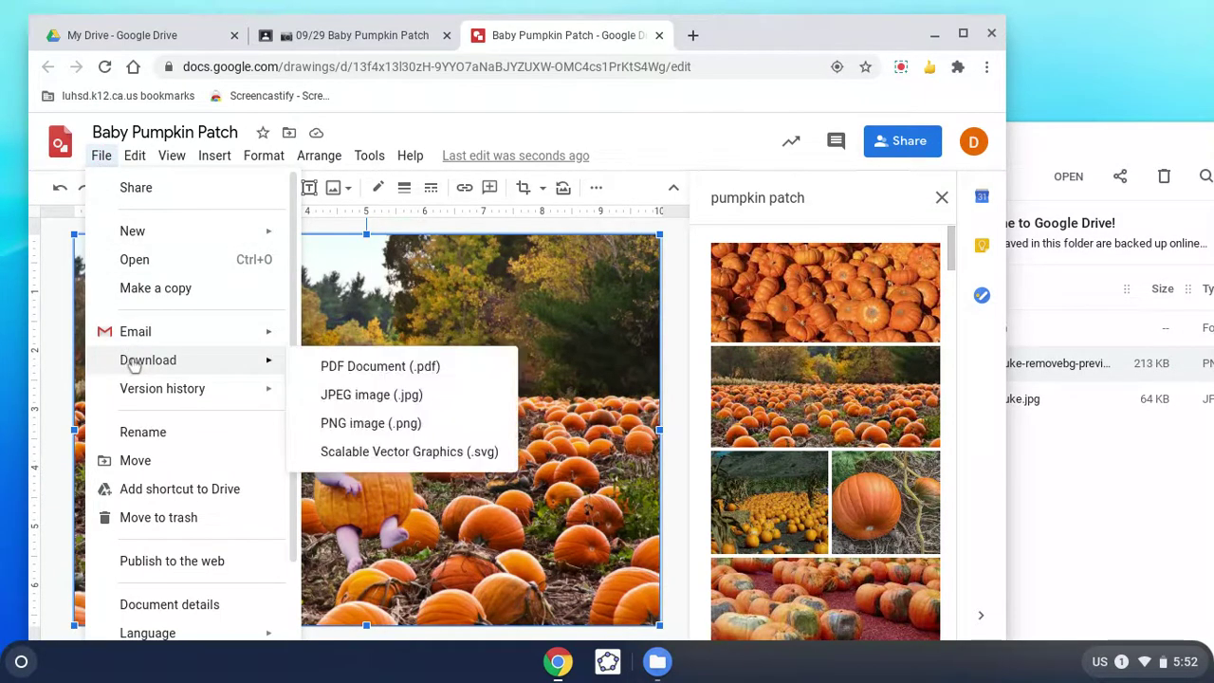
click(314, 404)
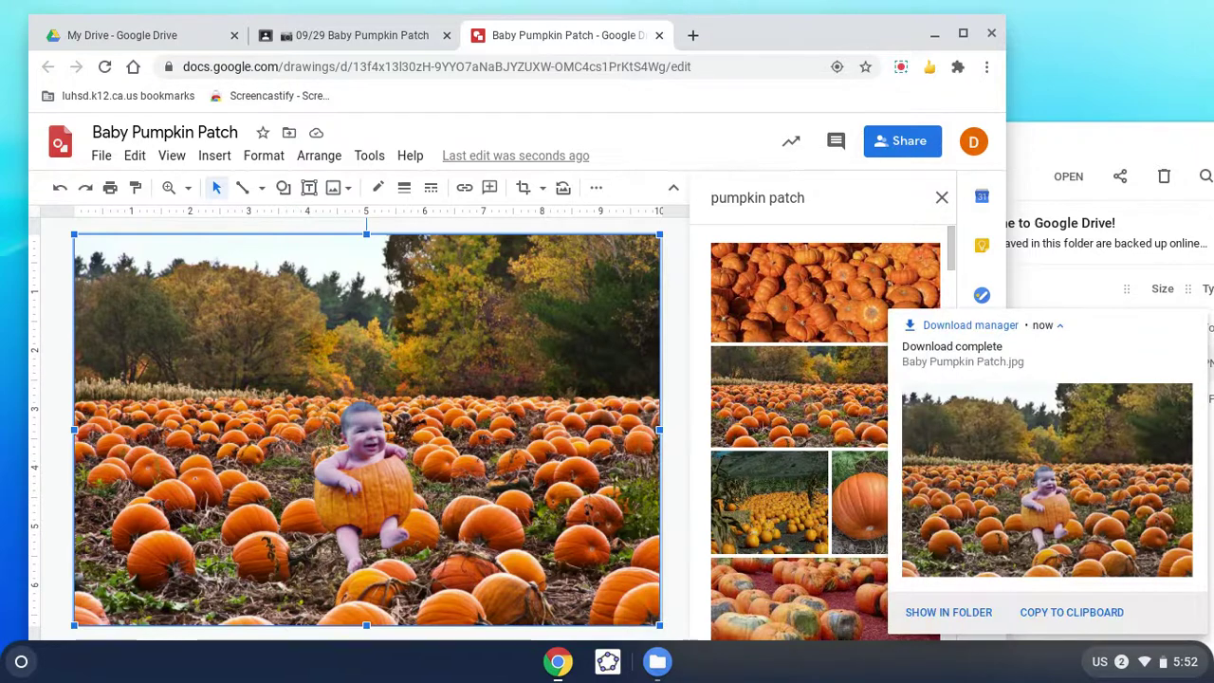
Step: Attach Baby Pumpkin Patch.jpg from Google Drive to the 09/29 Baby Pumpkin Patch assignment
click(351, 40)
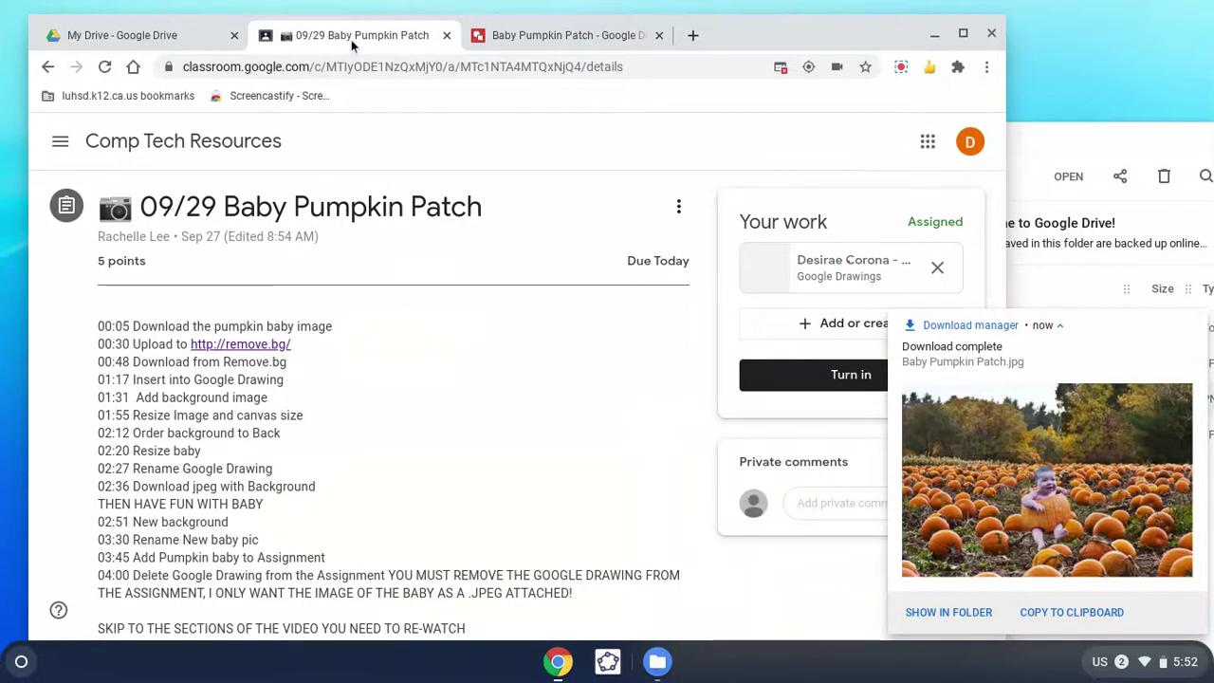
click(778, 321)
click(781, 361)
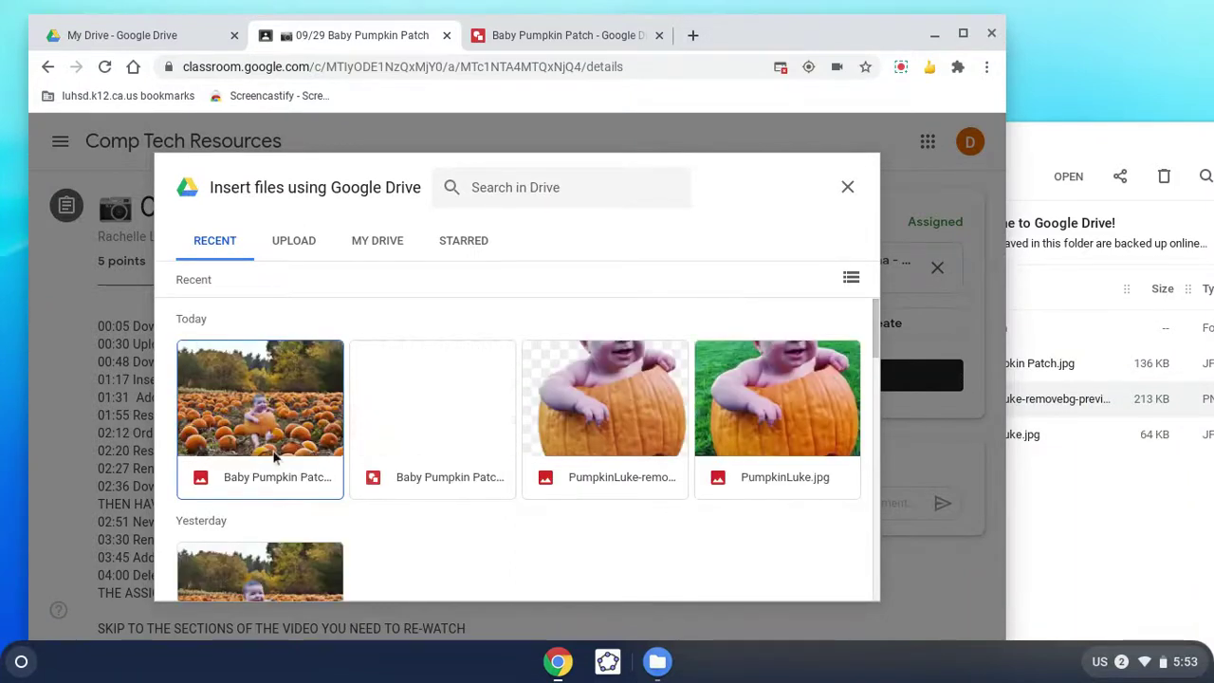
double_click(217, 451)
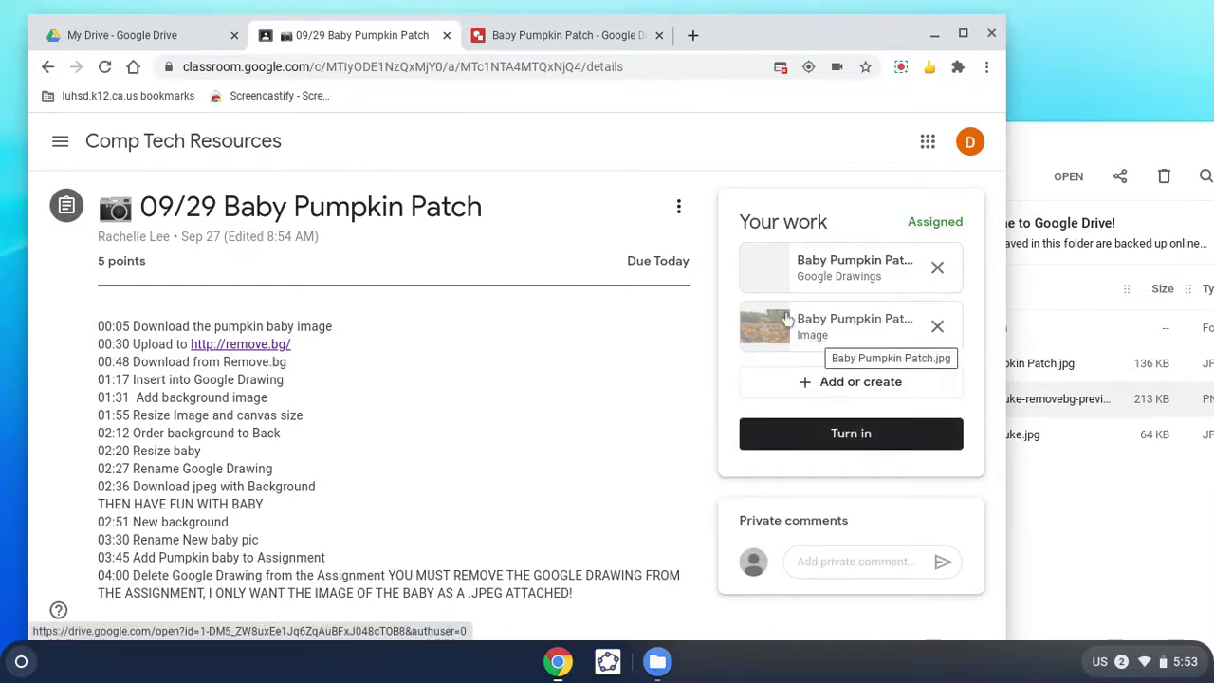
Step: Remove the Drawings file and turn in the assignment with only Baby Pumpkin Patch.jpg
click(938, 269)
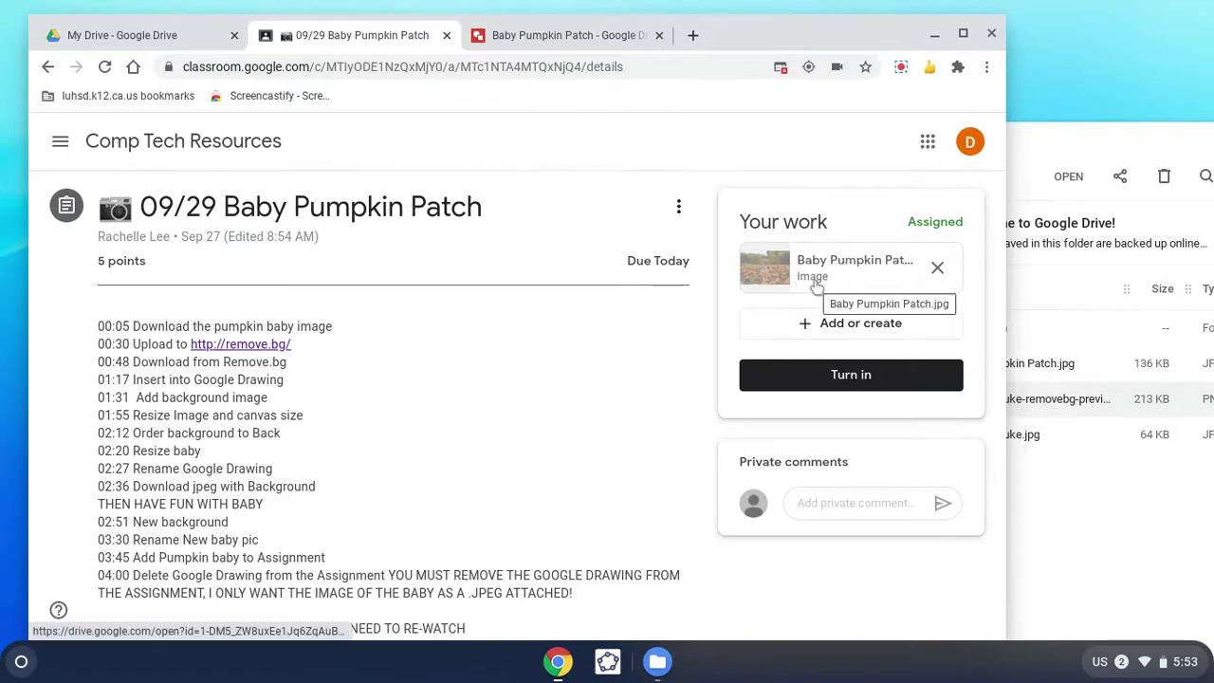
click(822, 382)
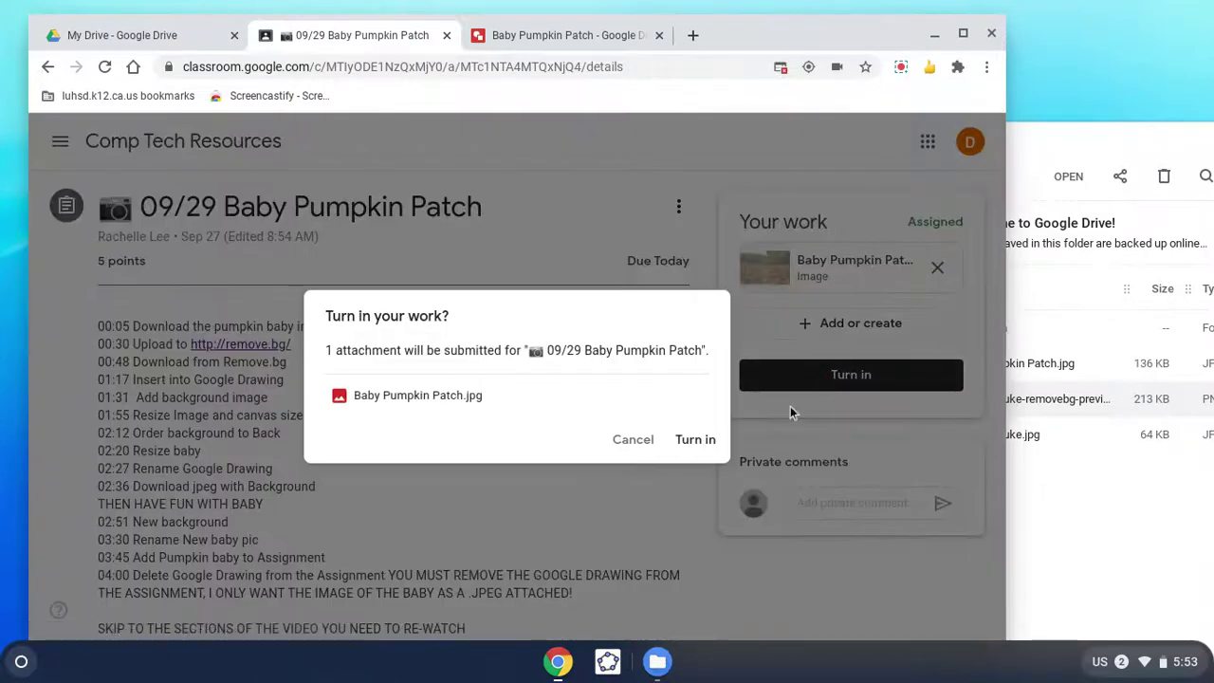
click(687, 443)
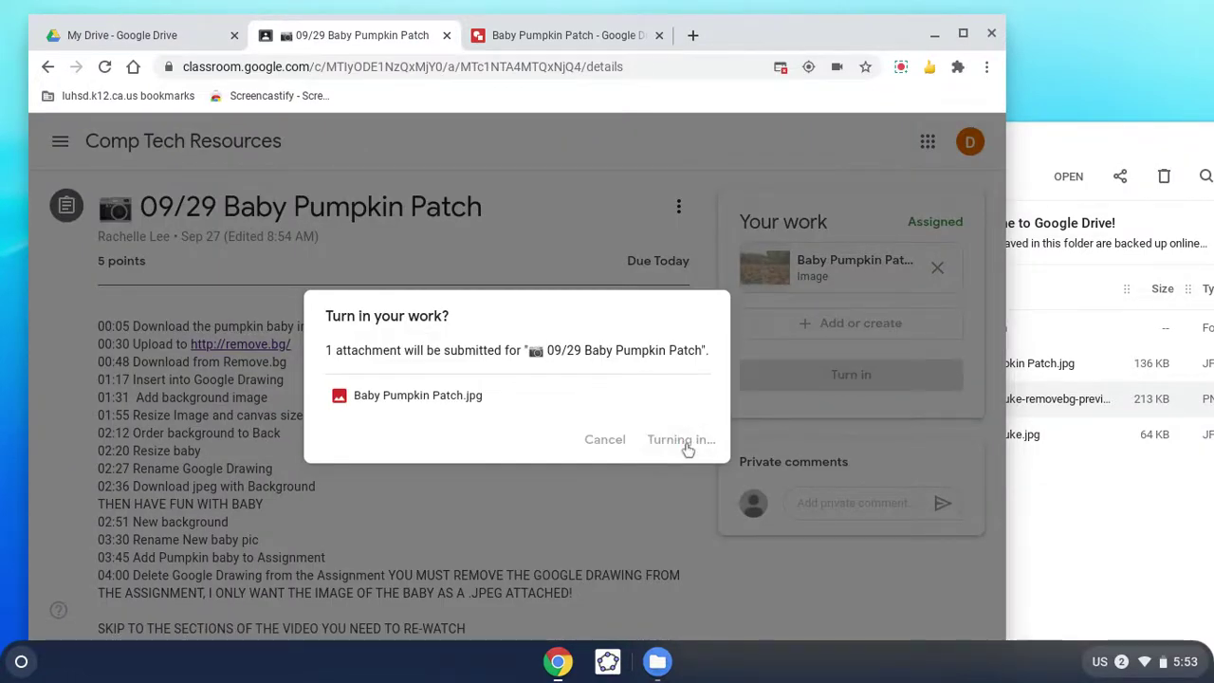